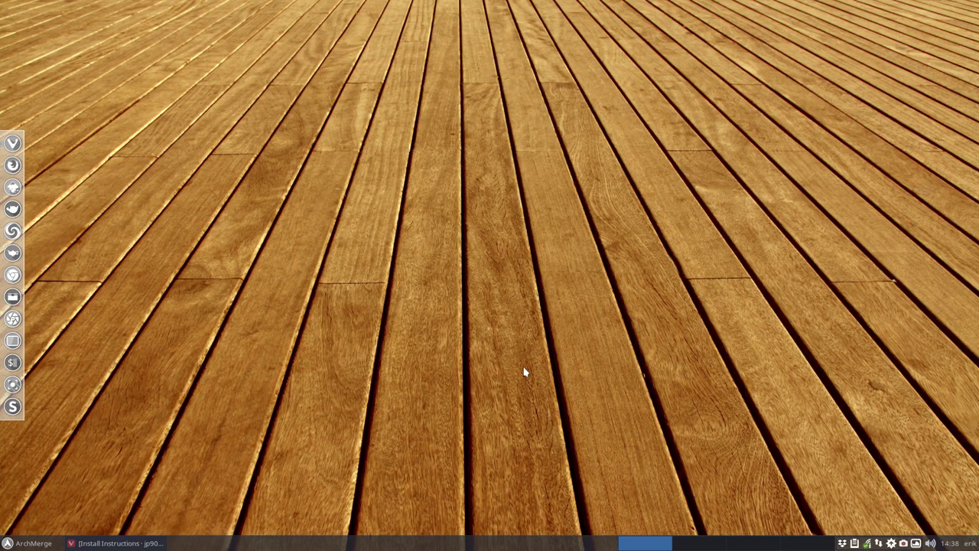
Open a termite terminal with Ctrl+Alt+T, move it, then close it.
key("ctrl+alt+t")
left_click_drag(238, 9, 453, 70)
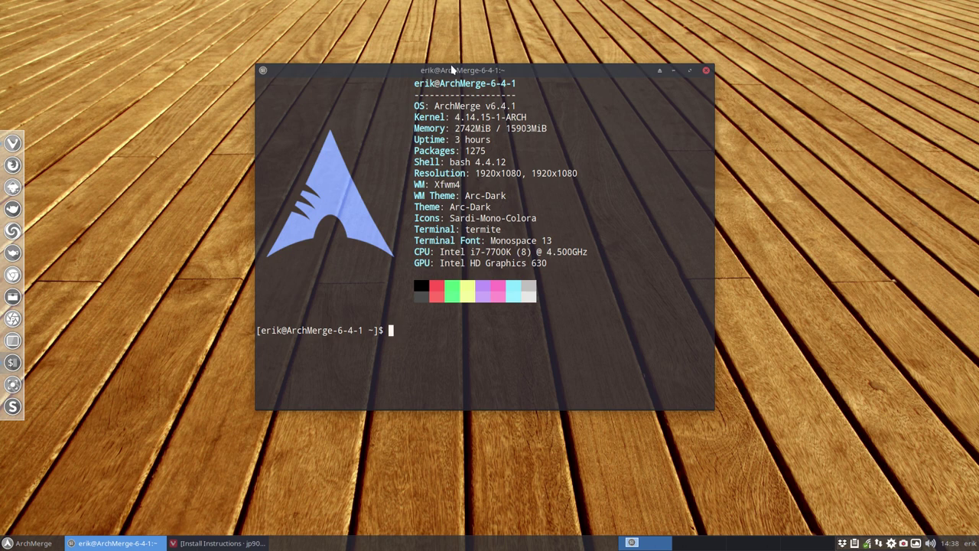
left_click(706, 72)
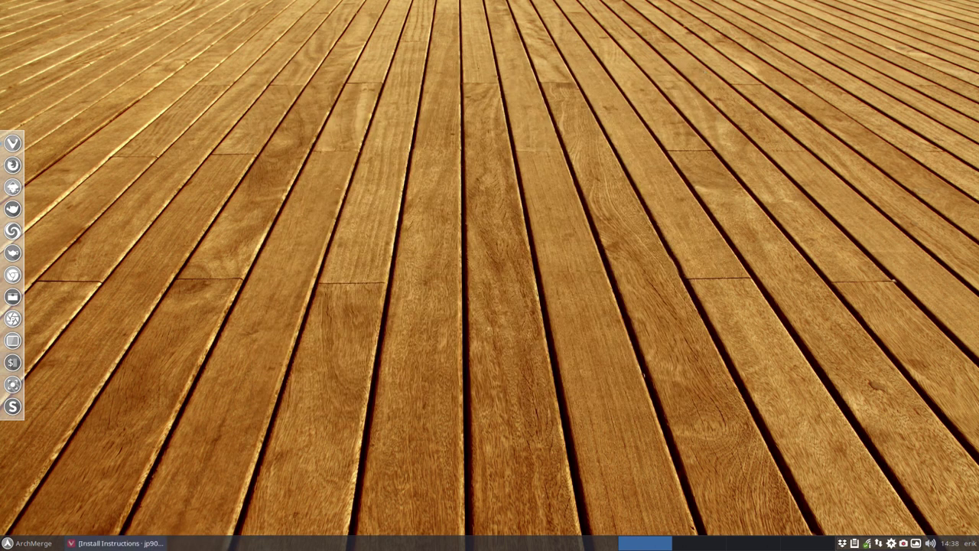
Restore the Vivaldi browser and switch to the obsproject.com tab.
left_click(119, 544)
left_click(138, 278)
scroll(138, 277, "up", 15)
left_click(250, 12)
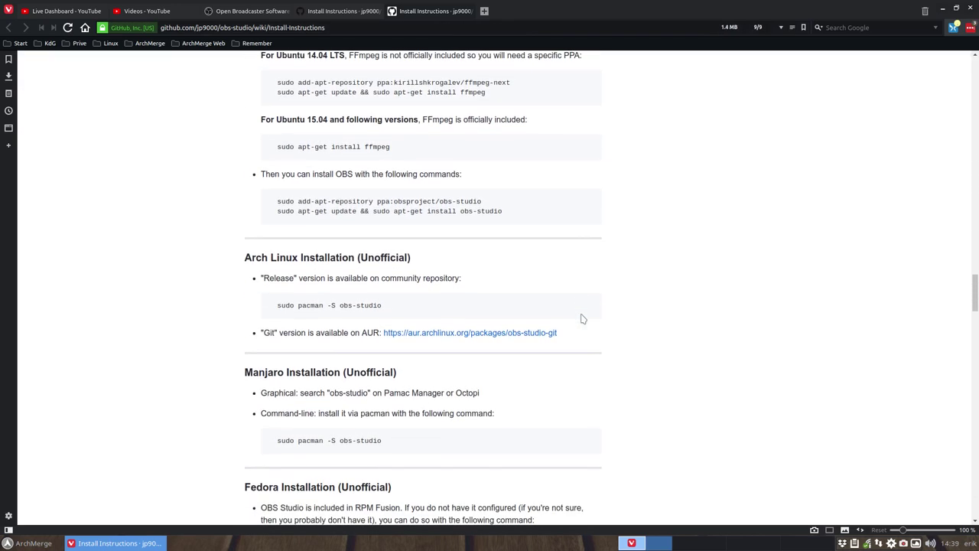
Select the Arch 'sudo pacman -S obs-studio' command and the word Git on the install page.
left_click_drag(269, 304, 407, 308)
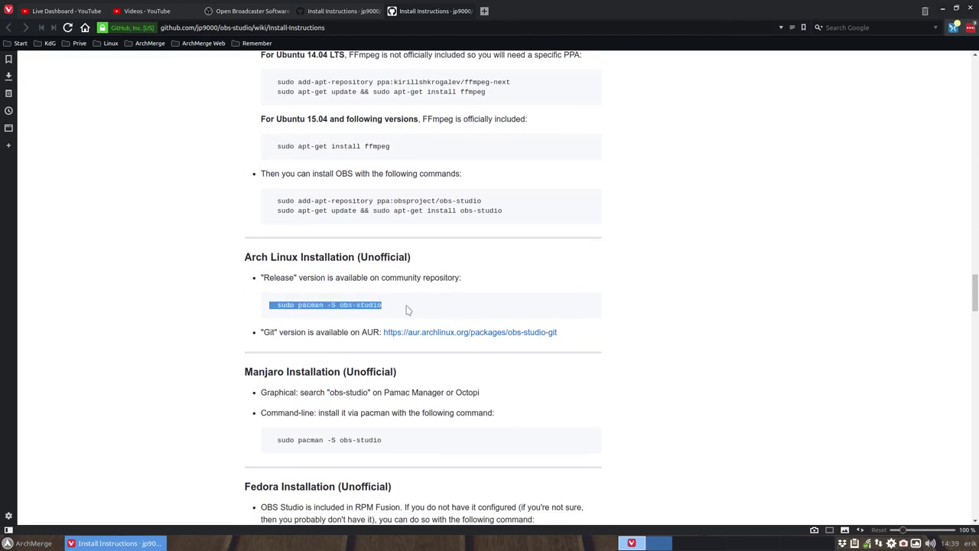
left_click(404, 309)
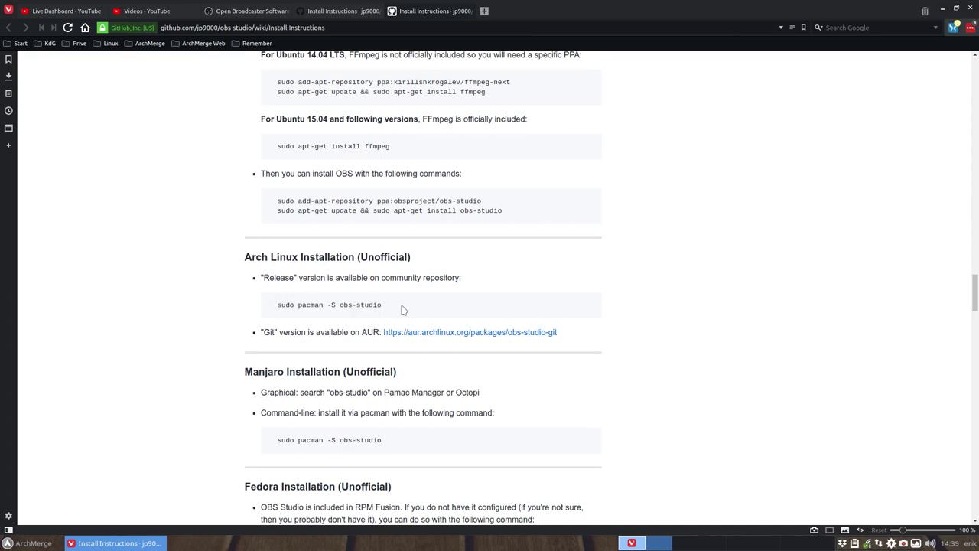
double_click(271, 332)
left_click(277, 348)
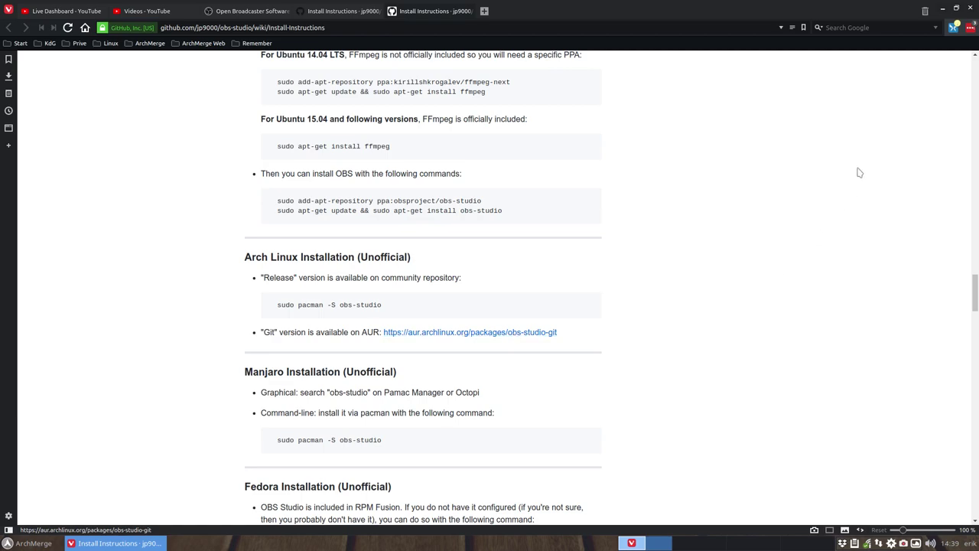
Run 'sudo pacman -S obs-studio' in a new terminal, entering the password and confirming with y.
left_click(945, 10)
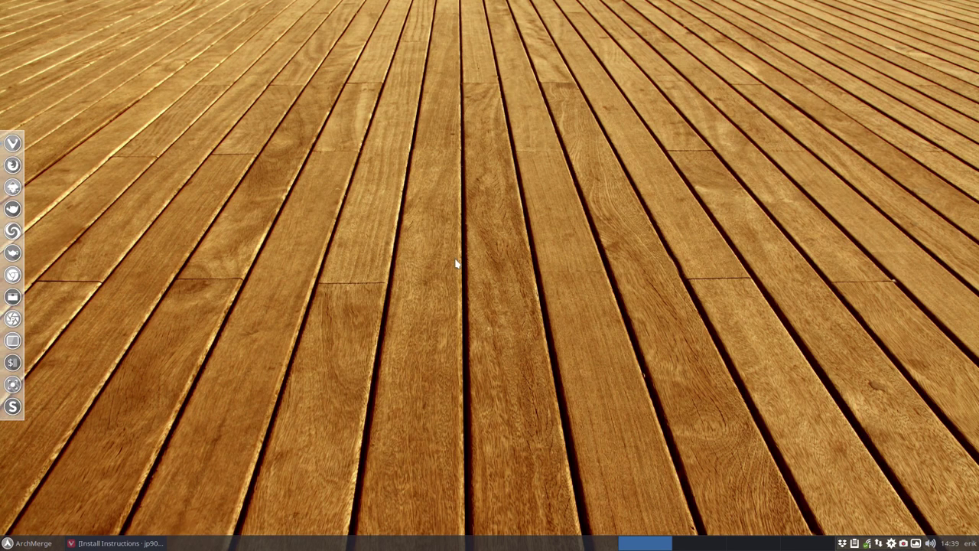
key("ctrl+alt+t")
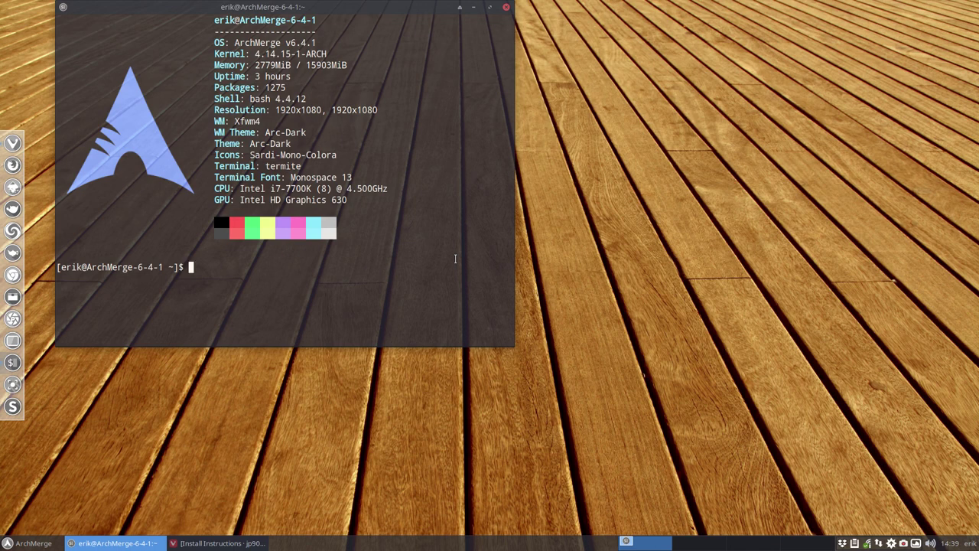
type("sudo pam")
key("BackSpace")
type("cman -S obs-studio")
key("Return")
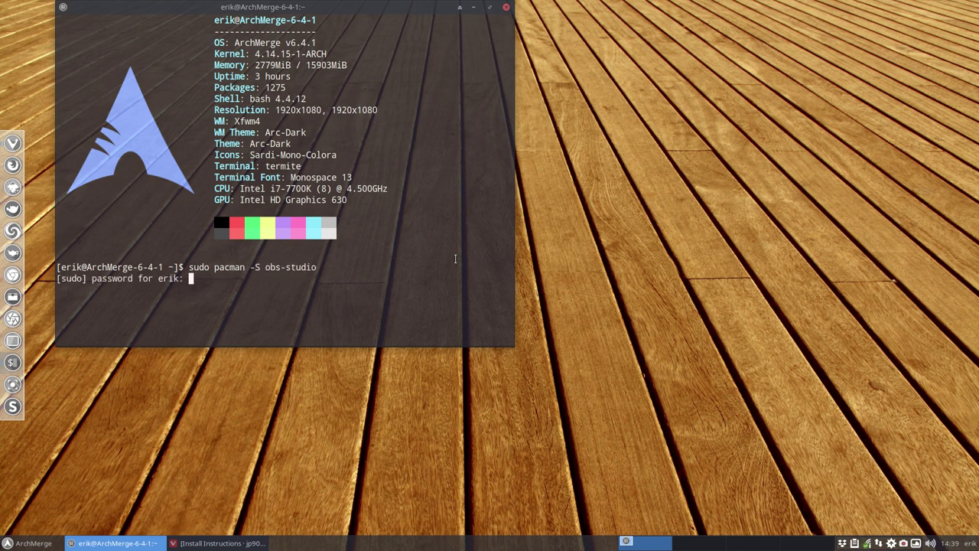
key("Return")
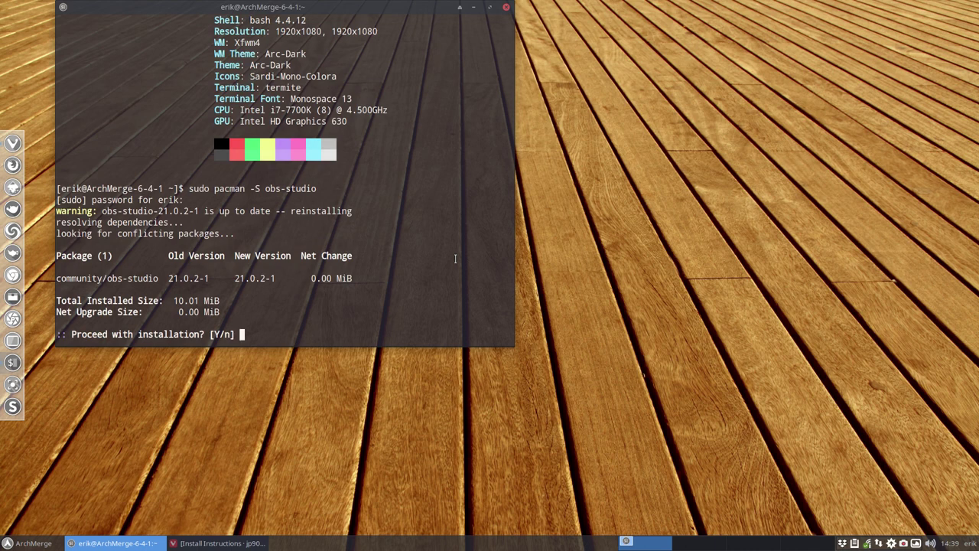
type("y")
key("Return")
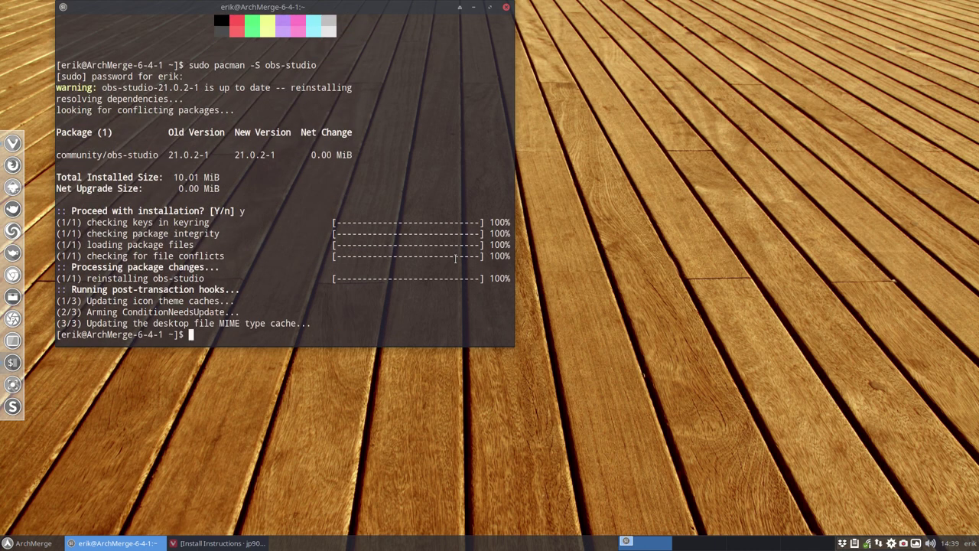
Close the terminal and check the encoder URL and stream key fields on the YouTube Live Dashboard.
left_click(506, 9)
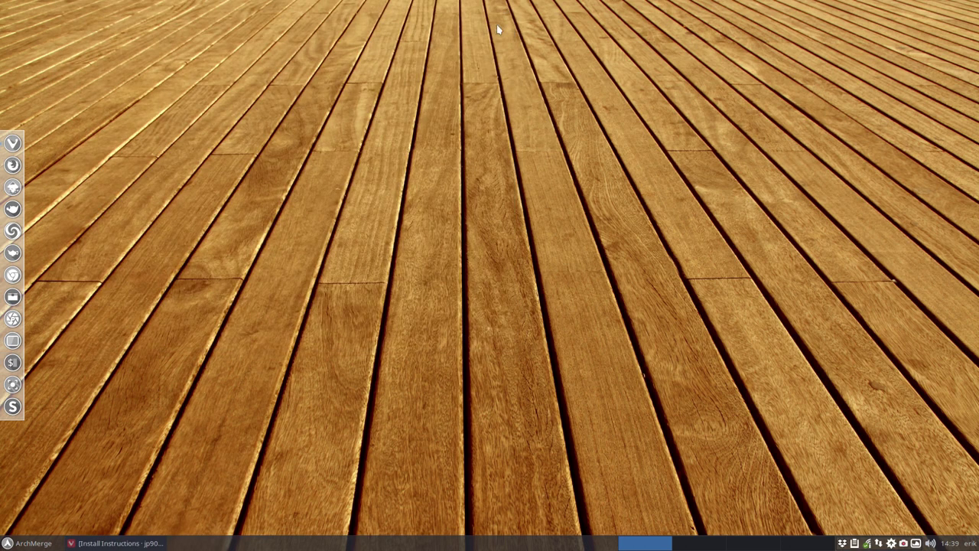
left_click(116, 543)
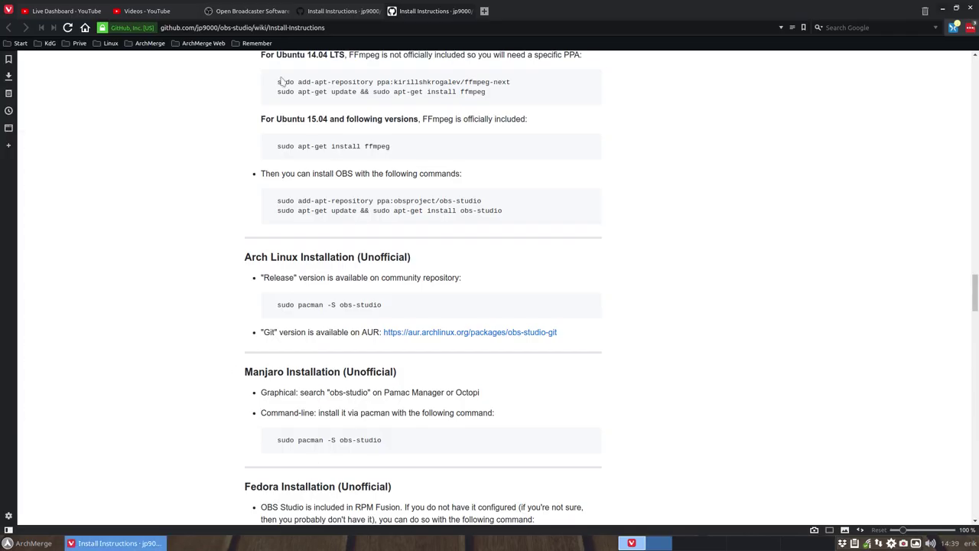
left_click(61, 10)
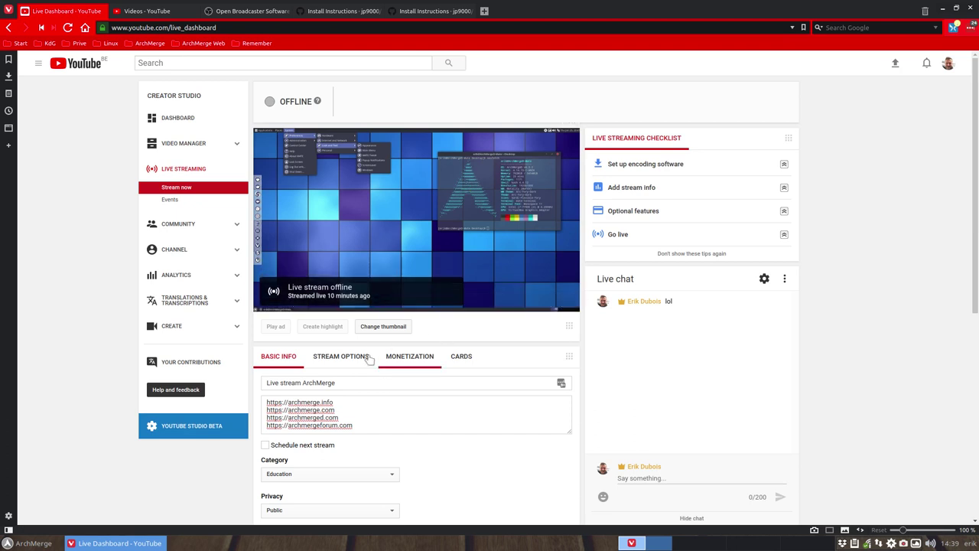
scroll(350, 378, "down", 3)
scroll(315, 383, "down", 4)
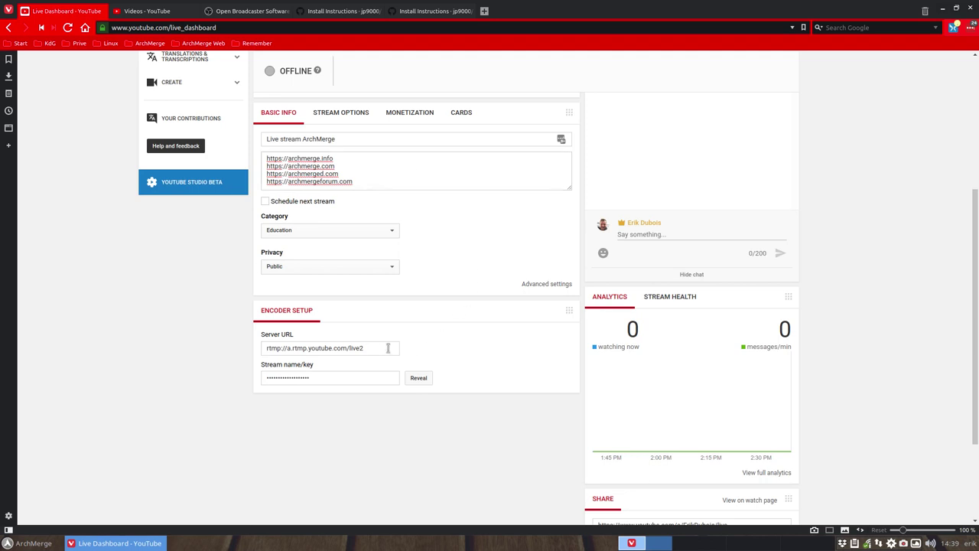
left_click(332, 376)
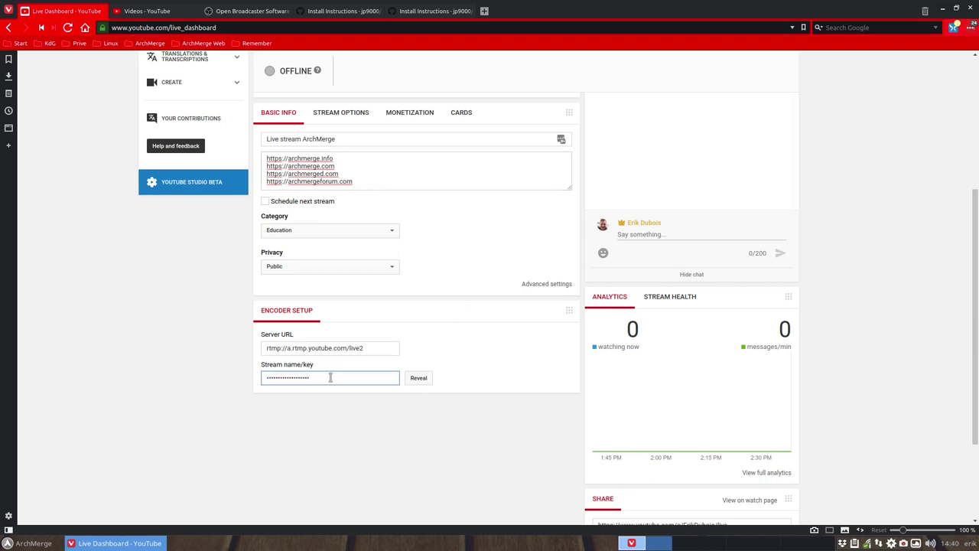
scroll(329, 376, "up", 7)
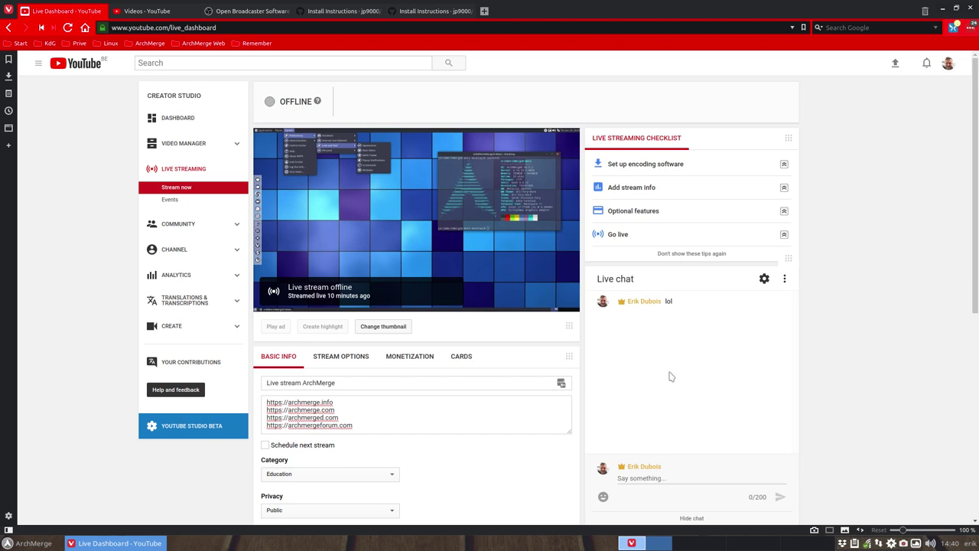
mouse_move(156, 10)
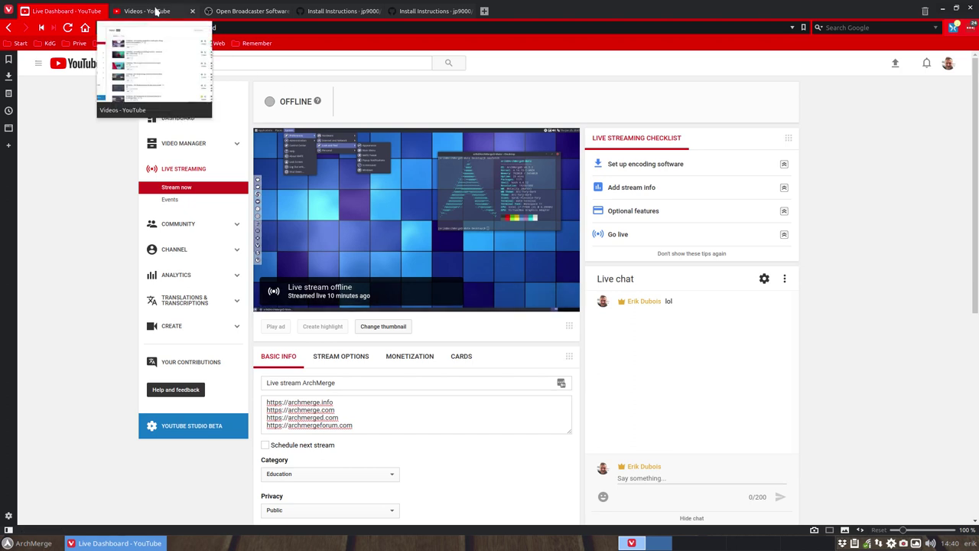
Minimize the browser and launch OBS Studio by searching 'obs' in the Whisker Menu.
left_click(943, 11)
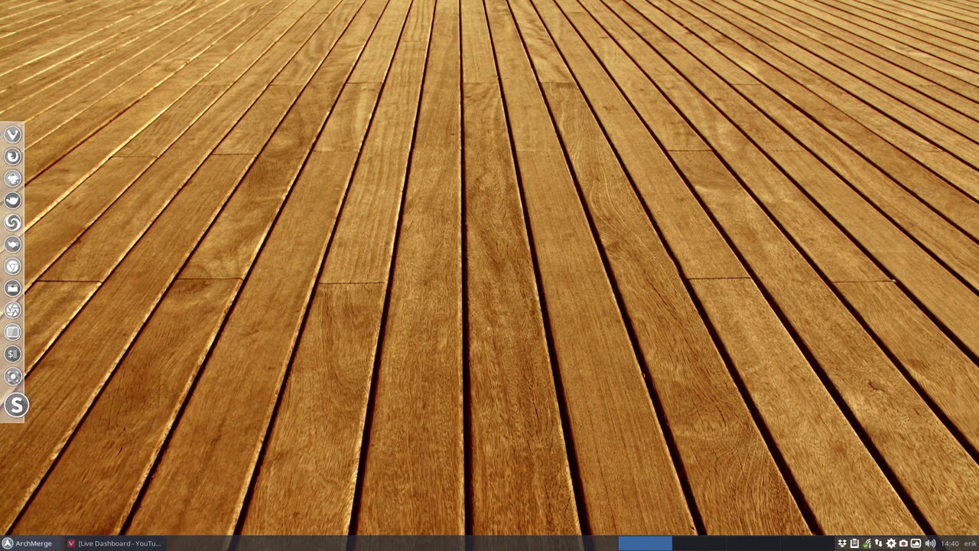
left_click(23, 544)
type("obs")
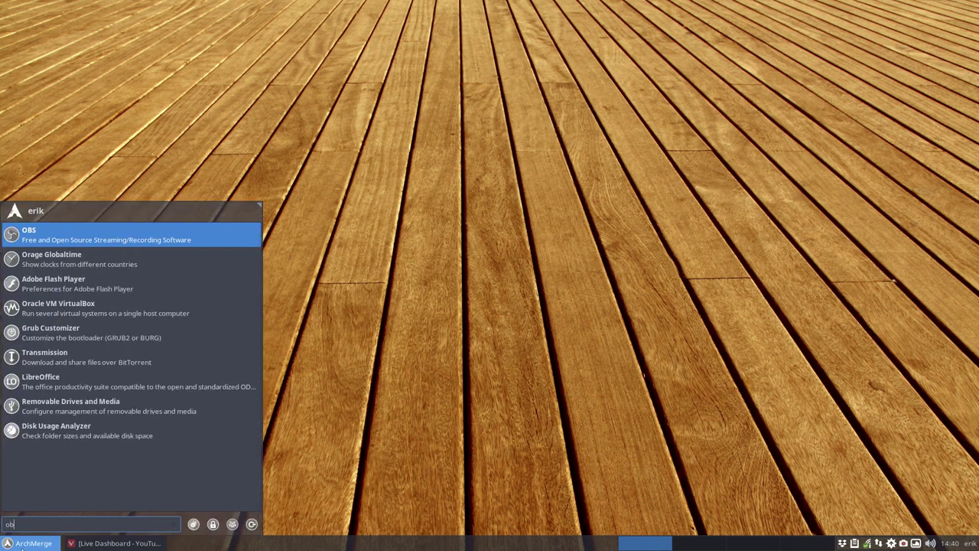
left_click(62, 240)
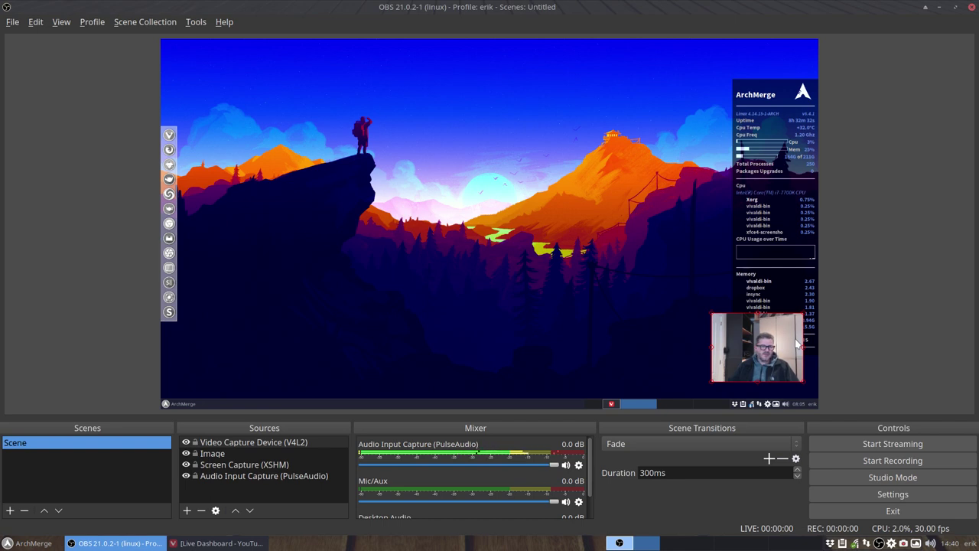
Toggle the Video Capture Device (V4L2) webcam off and on, then show the addable source types.
left_click(267, 444)
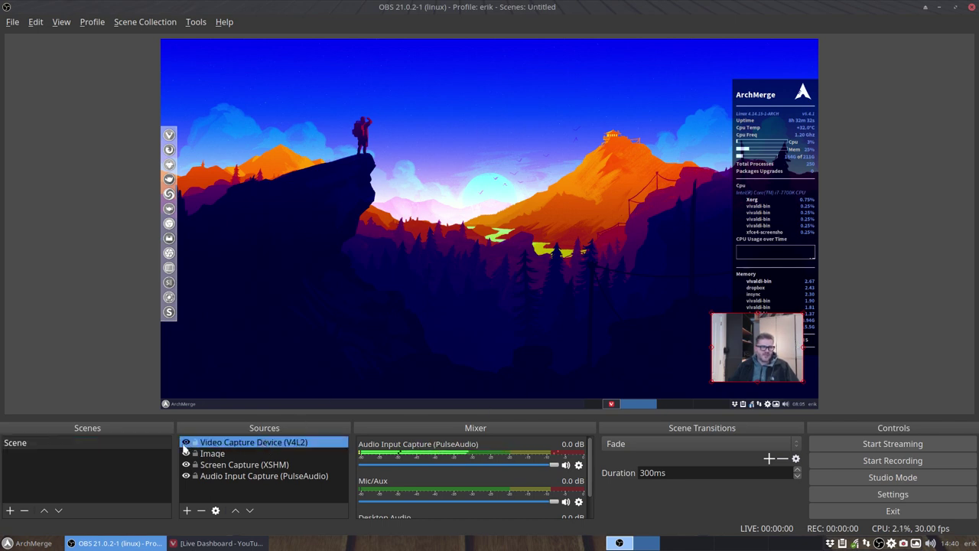
left_click(185, 444)
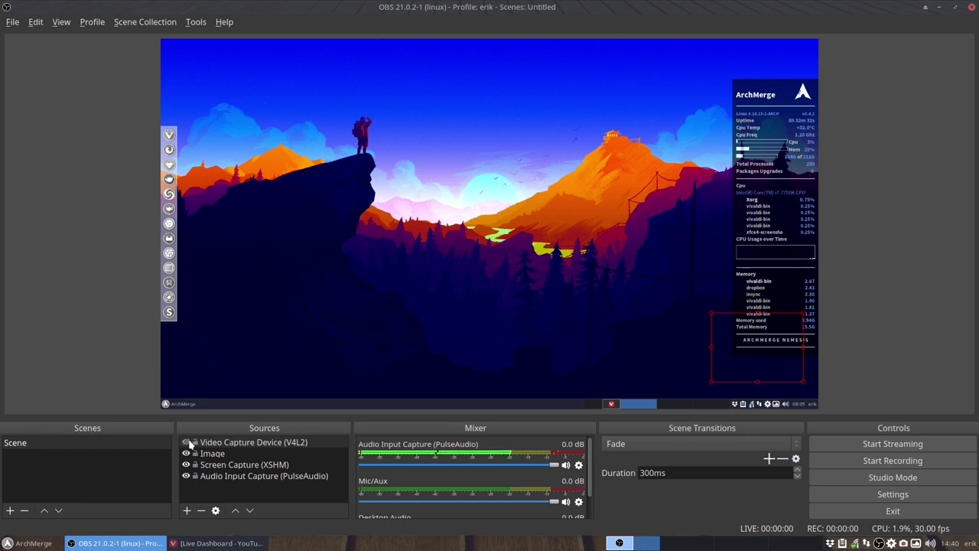
left_click(186, 443)
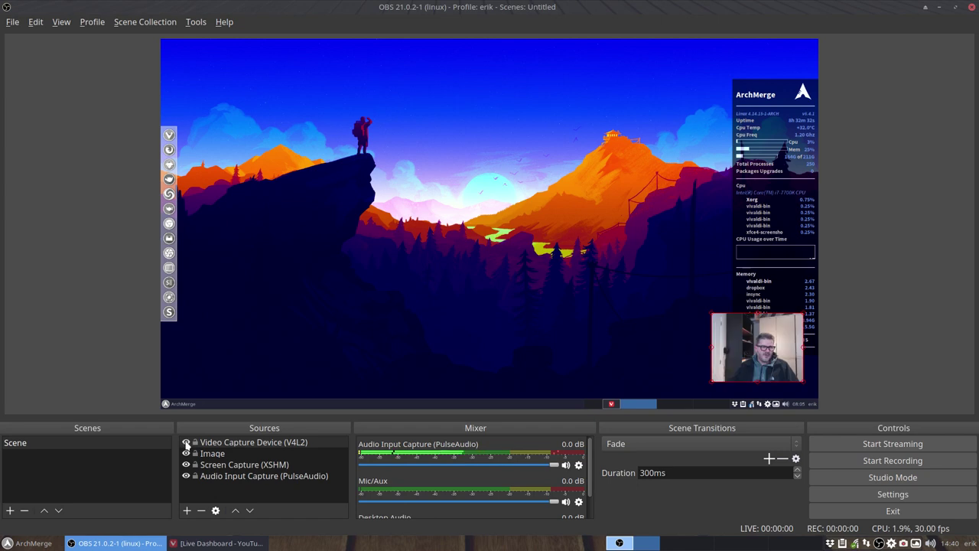
left_click(186, 511)
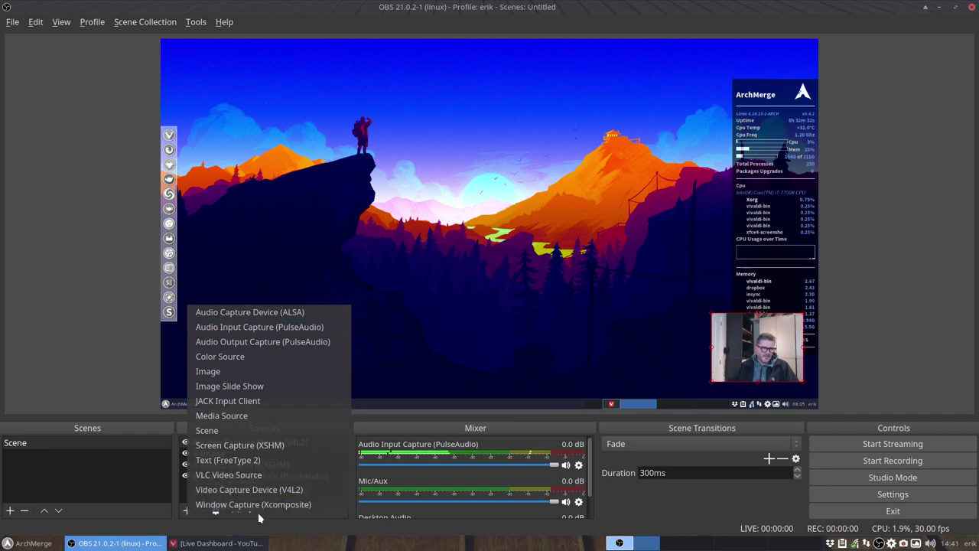
Add a second Video Capture Device (V4L2) source on the HD Pro Webcam C920, cancelling its properties.
left_click(218, 488)
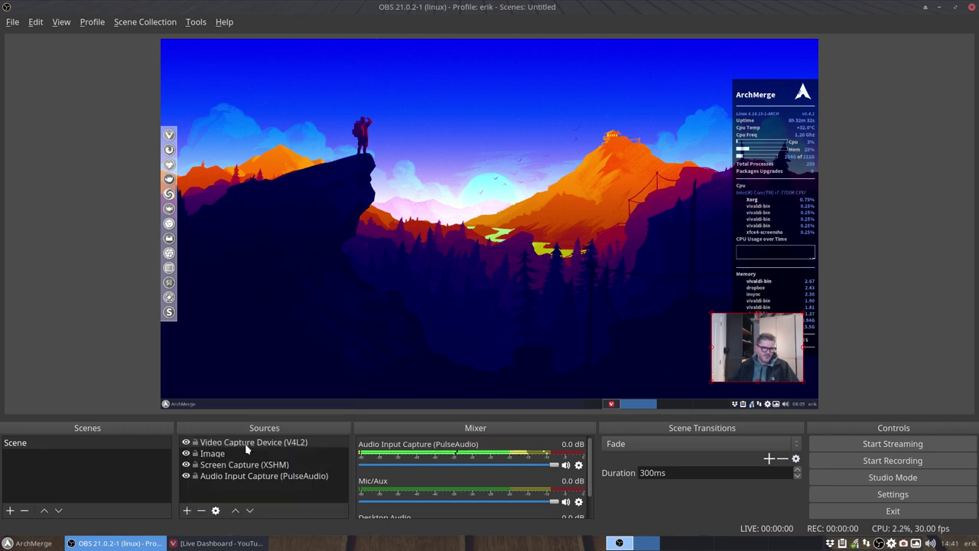
left_click(186, 509)
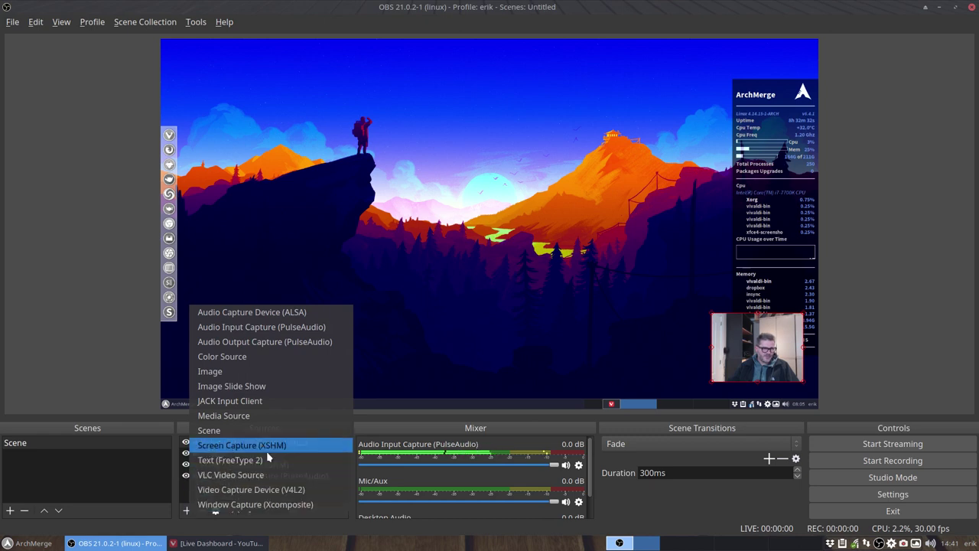
left_click(291, 490)
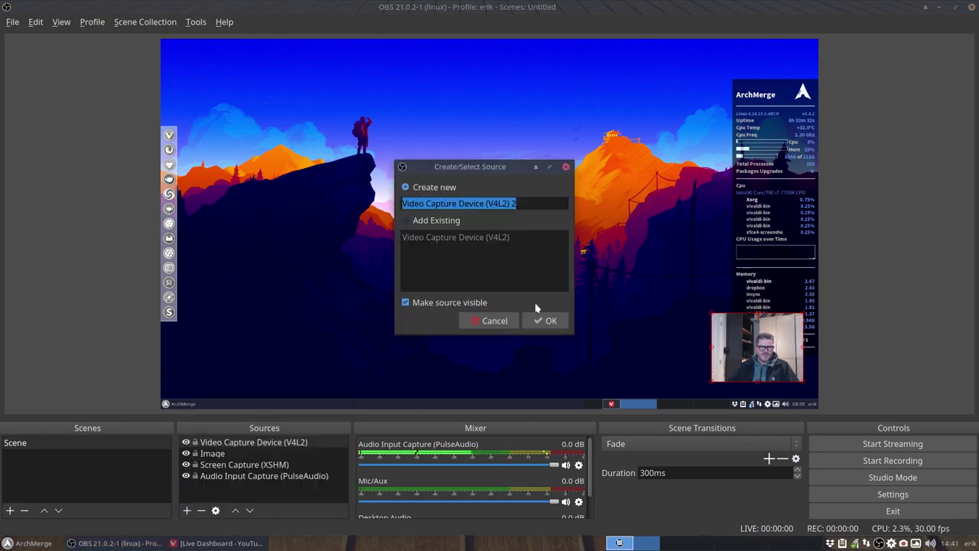
left_click(545, 319)
left_click(431, 278)
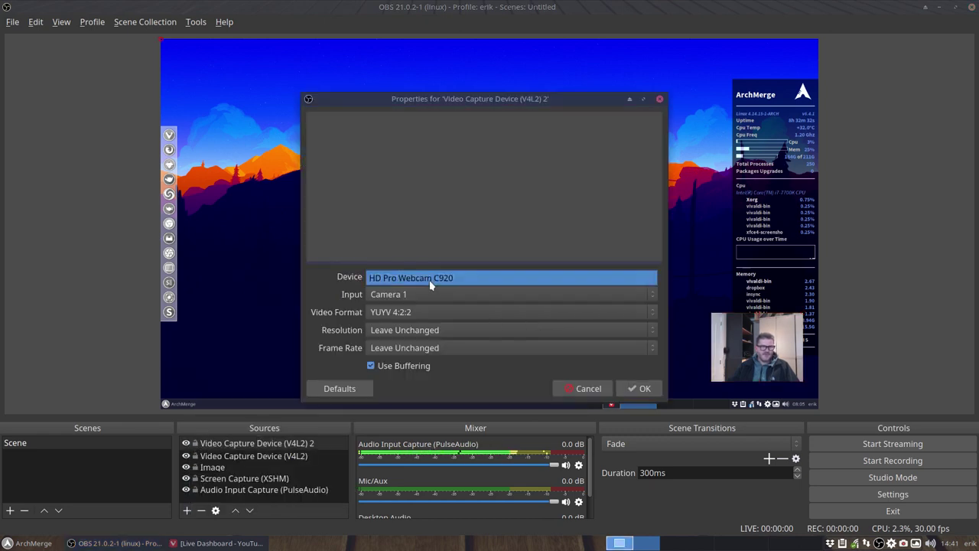
left_click(403, 295)
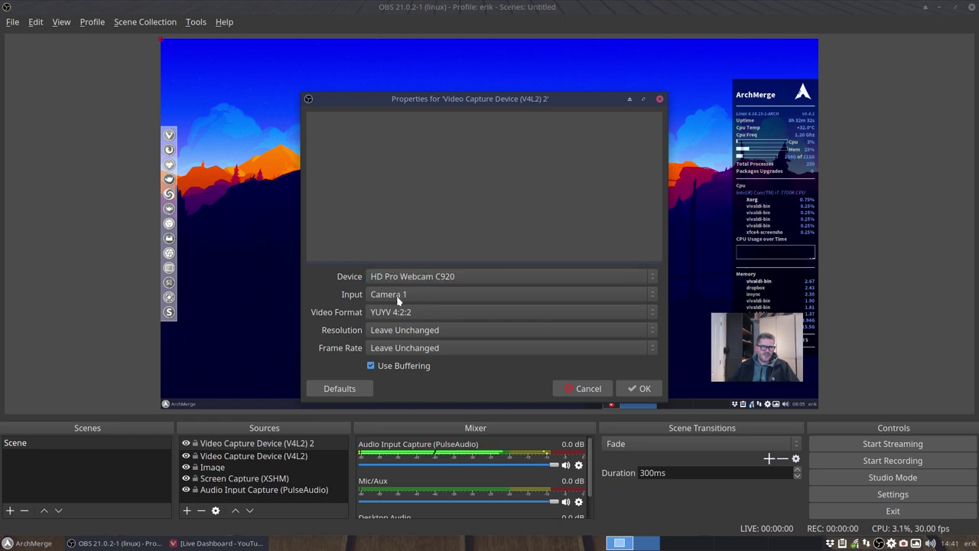
left_click(585, 389)
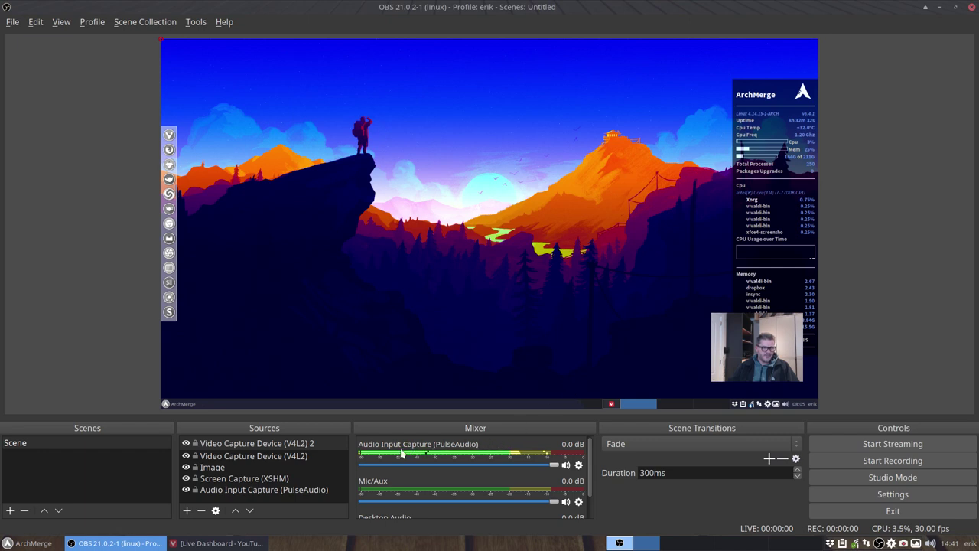
Remove the duplicate Video Capture Device (V4L2) 2 source and reselect the original webcam.
left_click(331, 444)
left_click(201, 511)
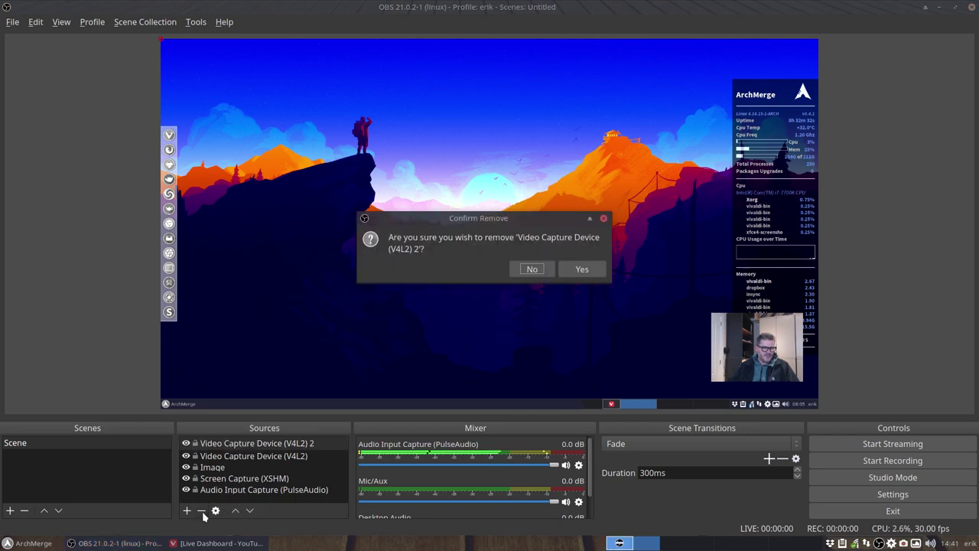
left_click(581, 269)
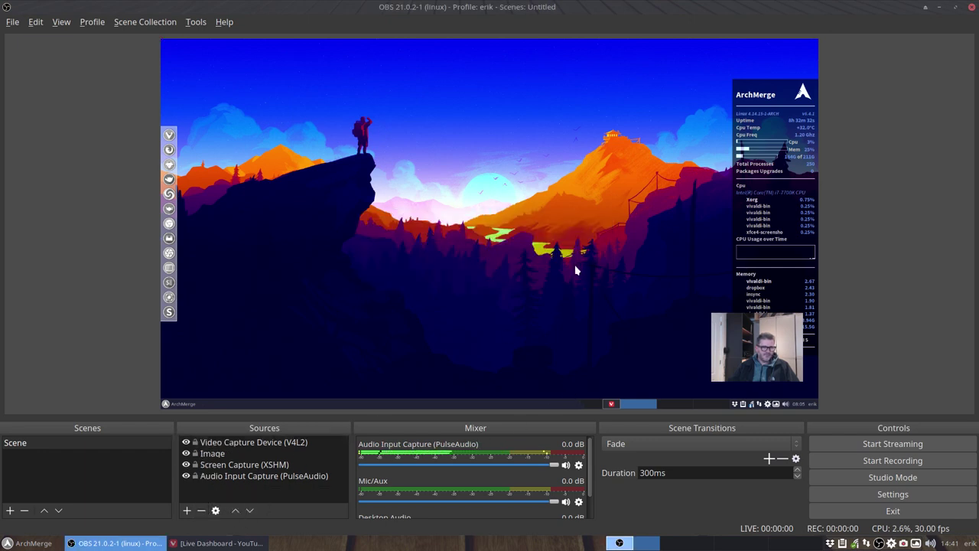
left_click(229, 445)
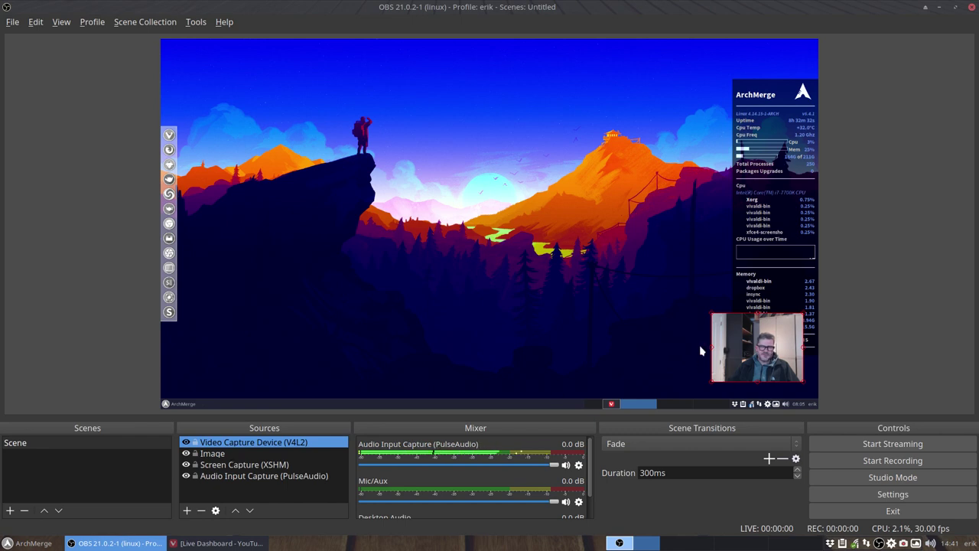
left_click(257, 464)
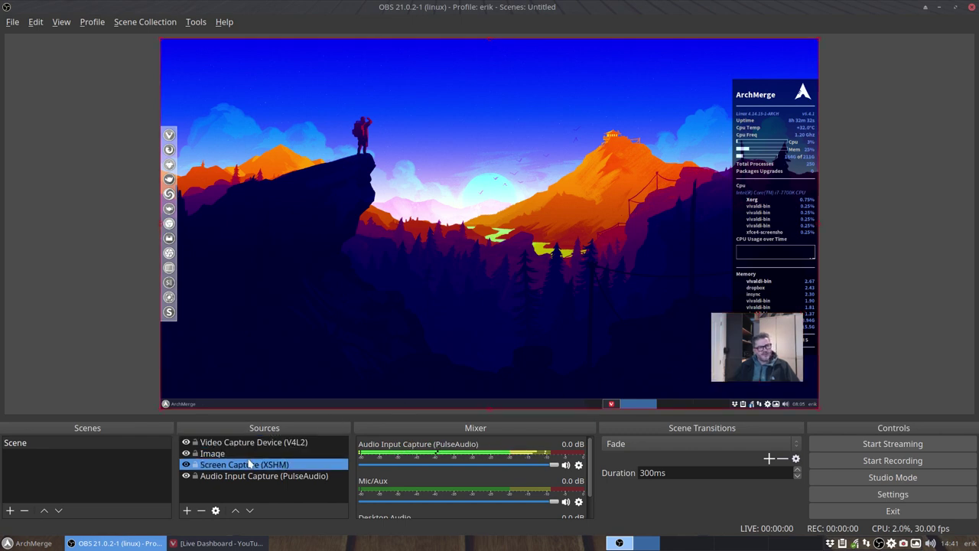
left_click(253, 456)
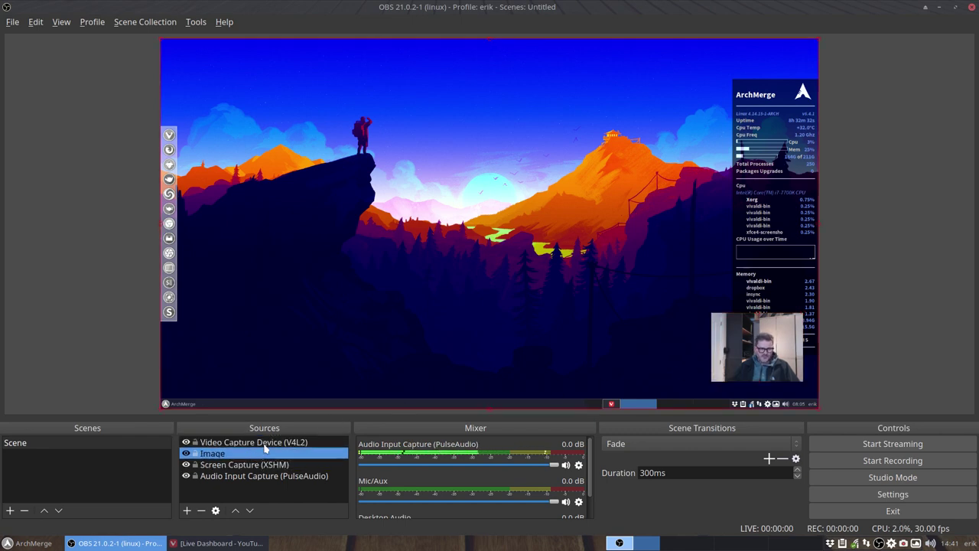
left_click(265, 445)
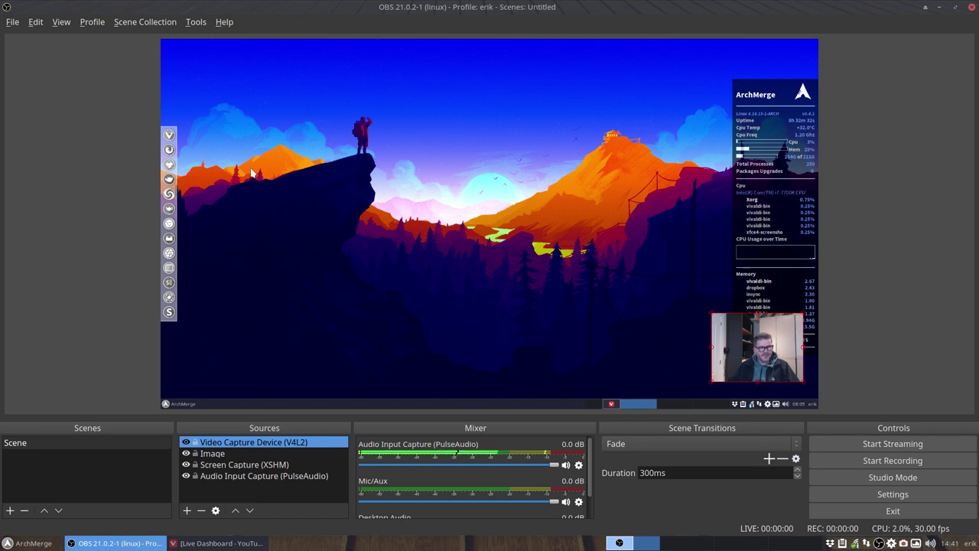
left_click(186, 443)
left_click(186, 443)
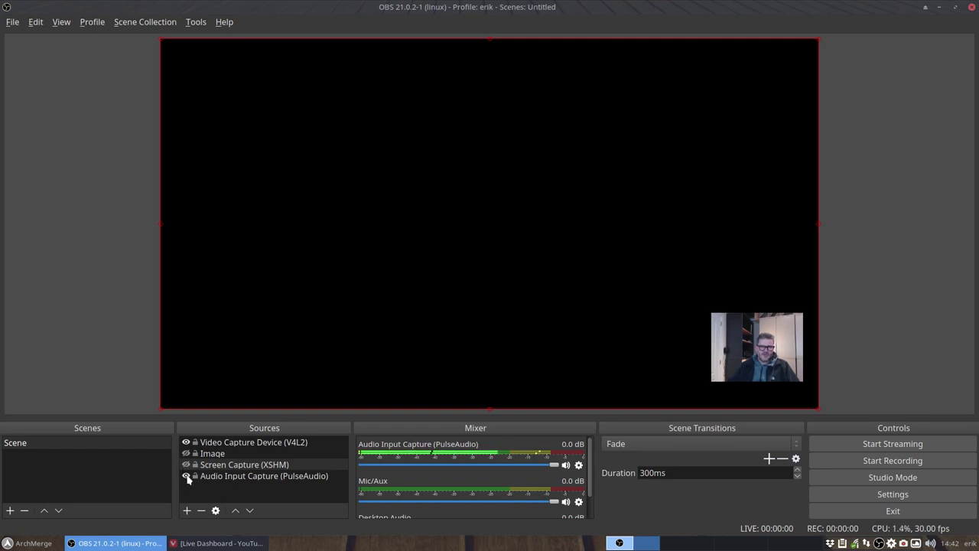
left_click(186, 476)
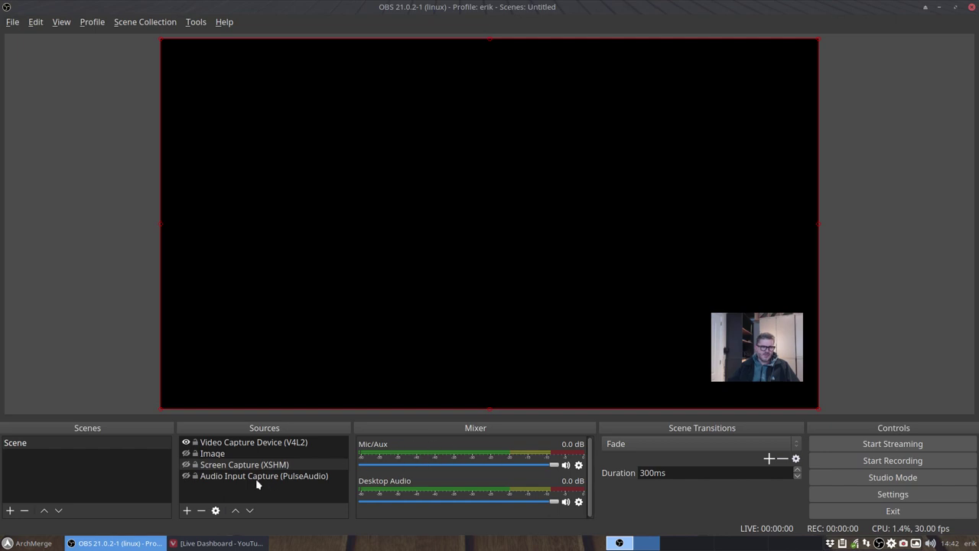
left_click(186, 477)
left_click(186, 465)
Unhide the Image source and create a new image source named Image 2.
left_click(186, 453)
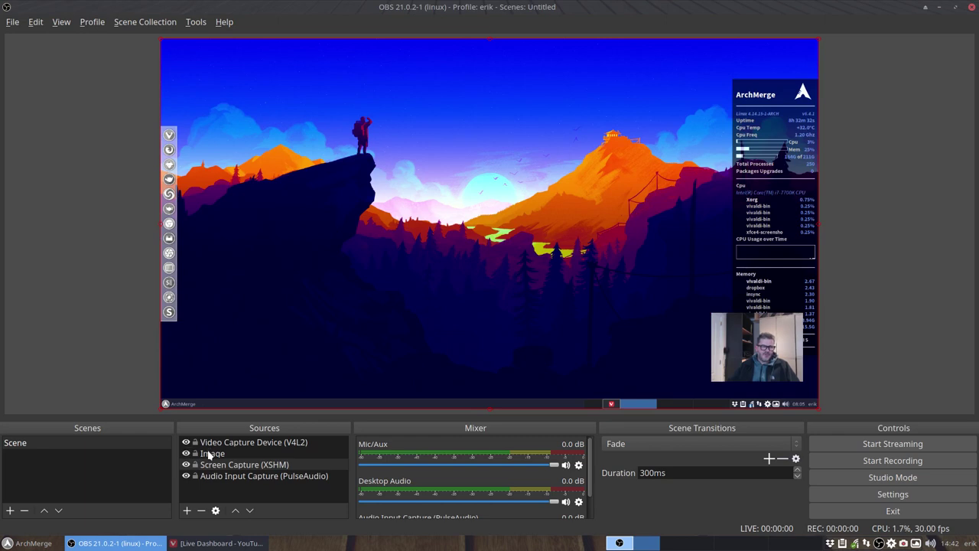
left_click(212, 455)
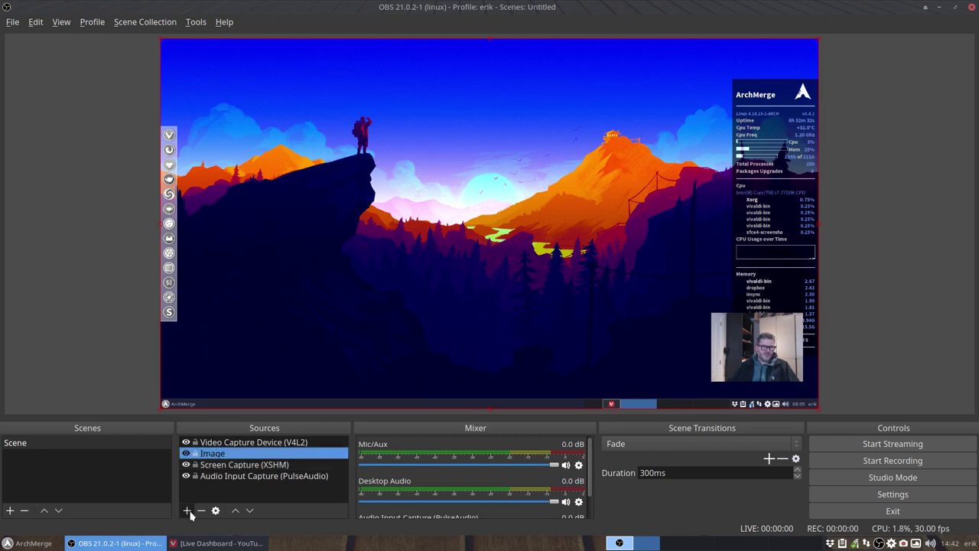
left_click(188, 511)
left_click(237, 373)
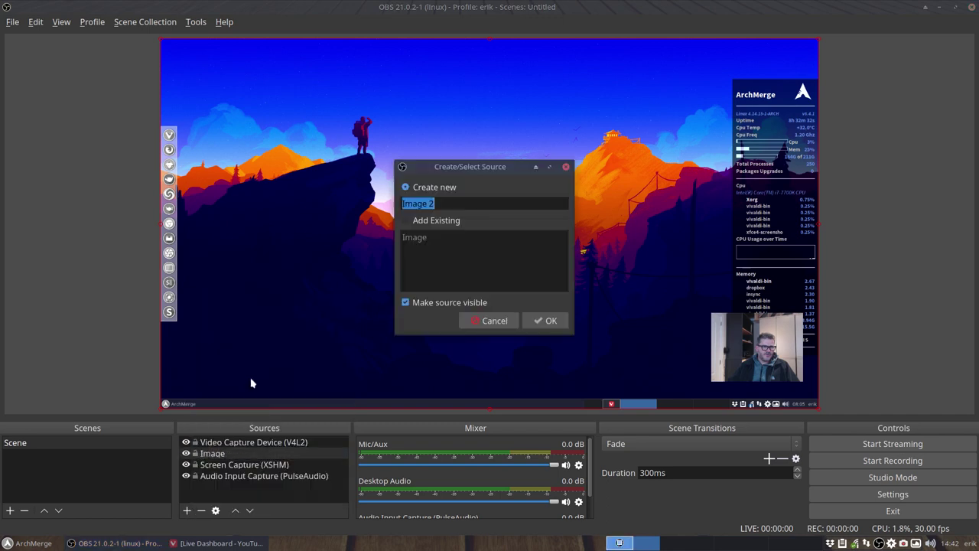
left_click(546, 321)
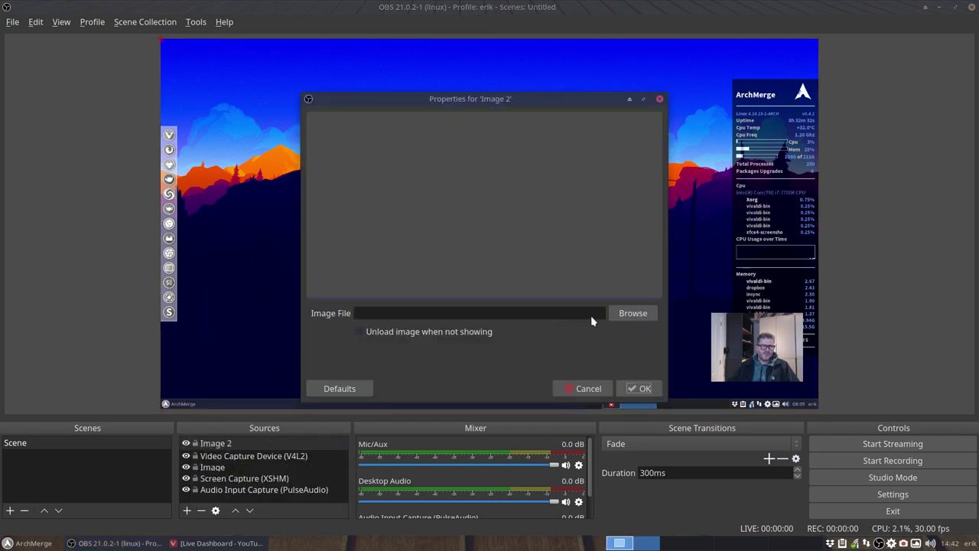
Load ArchMerge_2018-01-26_17-17-54.png from Pictures into Image 2 and confirm.
left_click(618, 316)
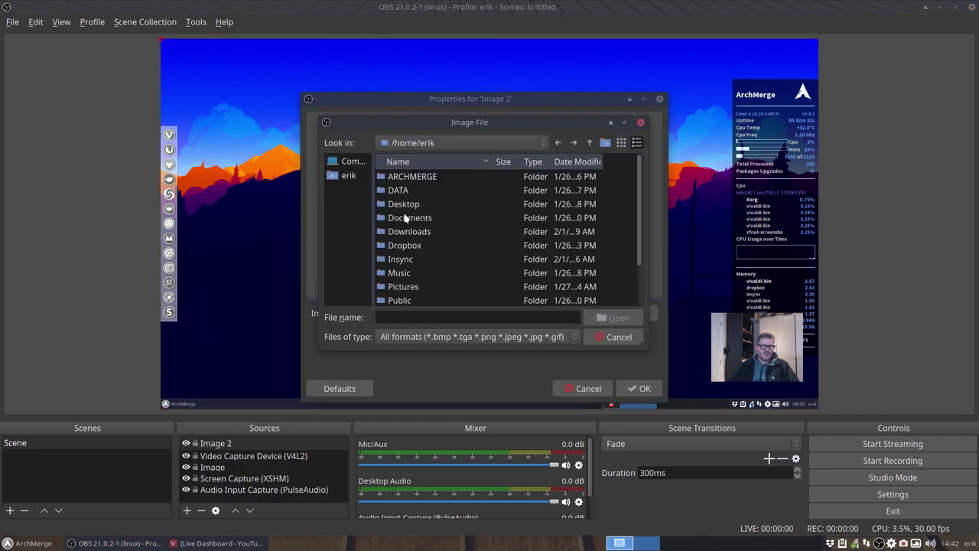
double_click(413, 286)
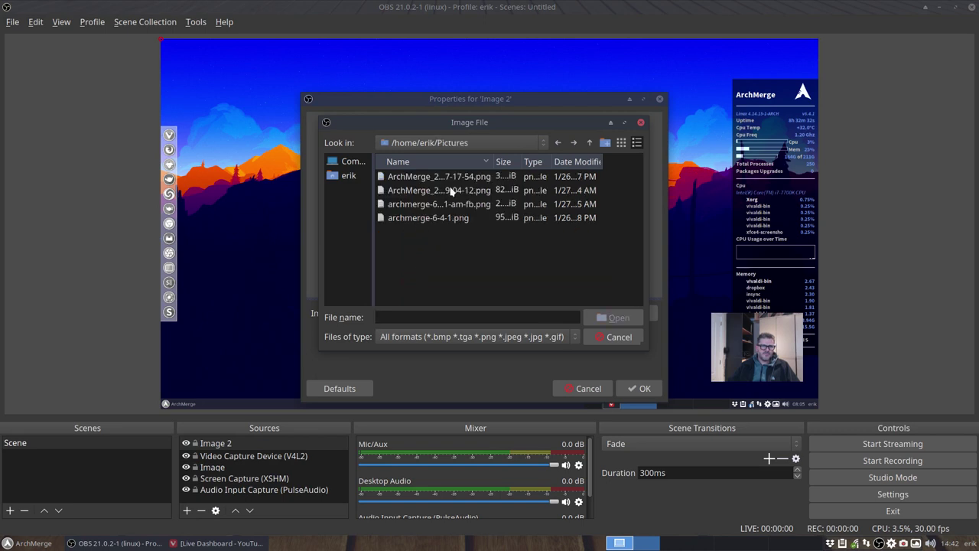
left_click(452, 206)
left_click(462, 194)
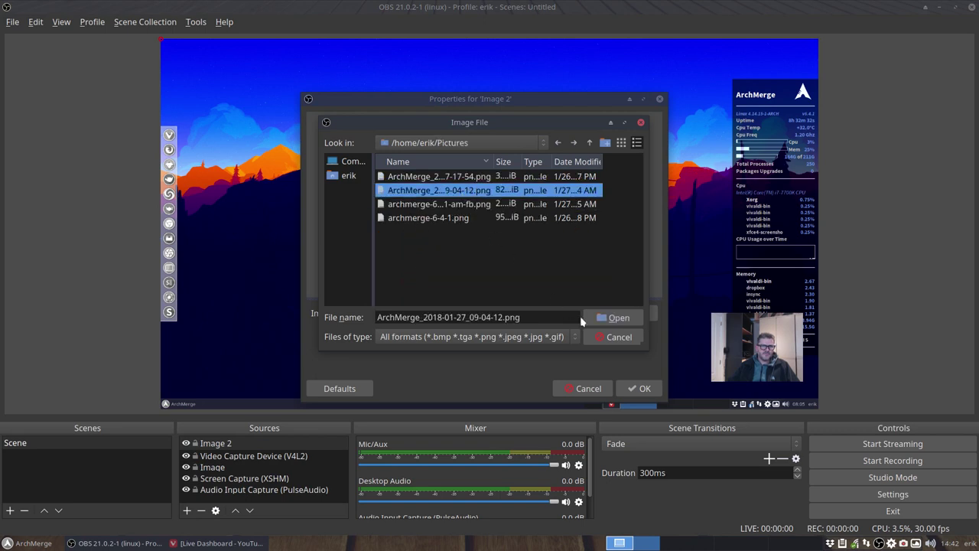
left_click(616, 317)
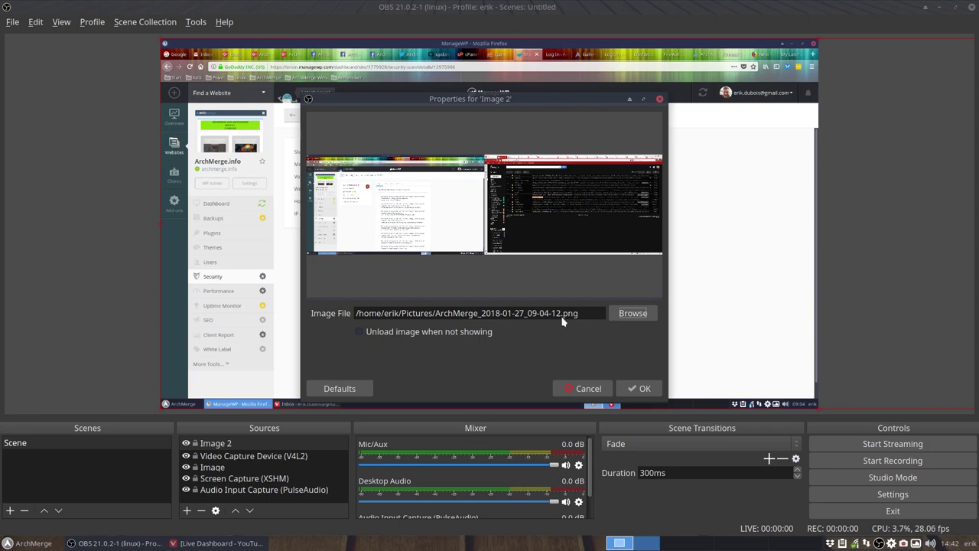
left_click(632, 313)
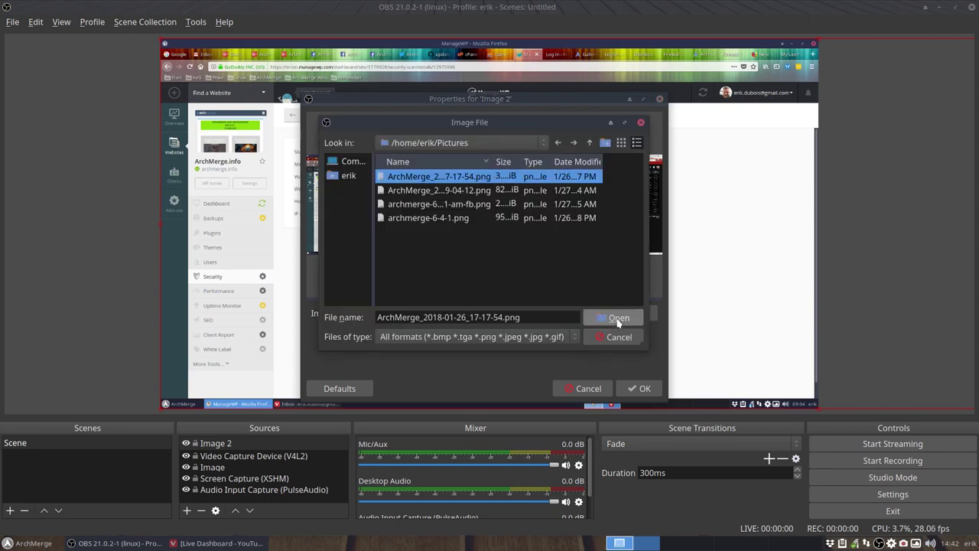
left_click(612, 318)
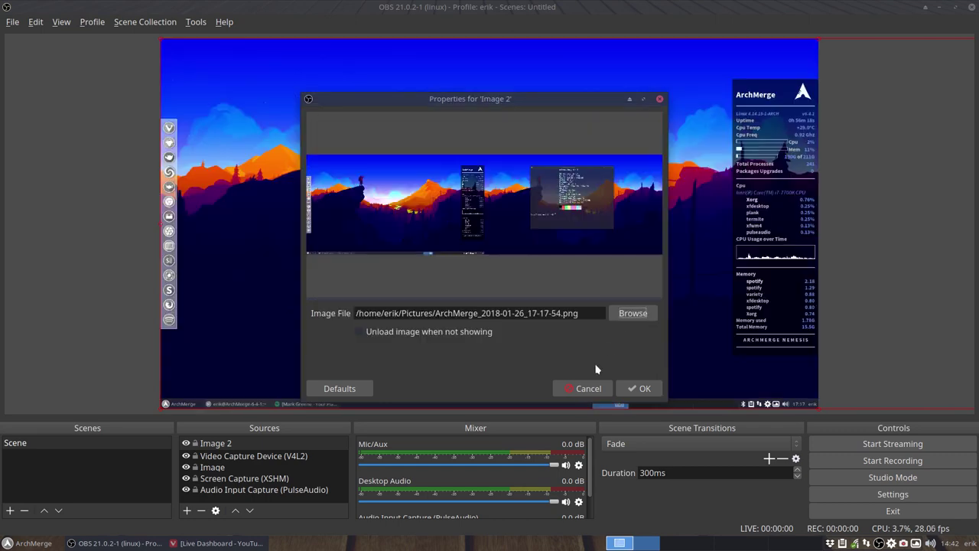
left_click(639, 388)
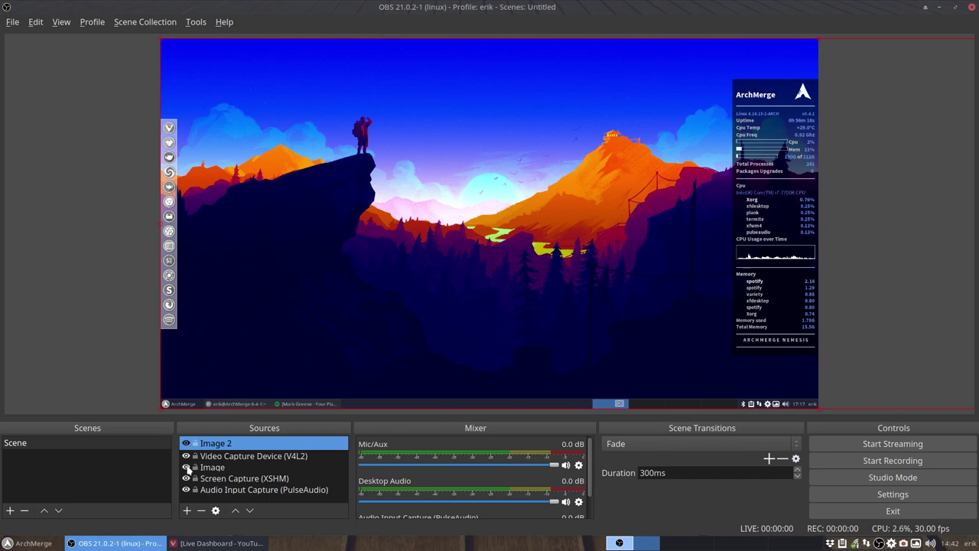
left_click(186, 443)
left_click(186, 444)
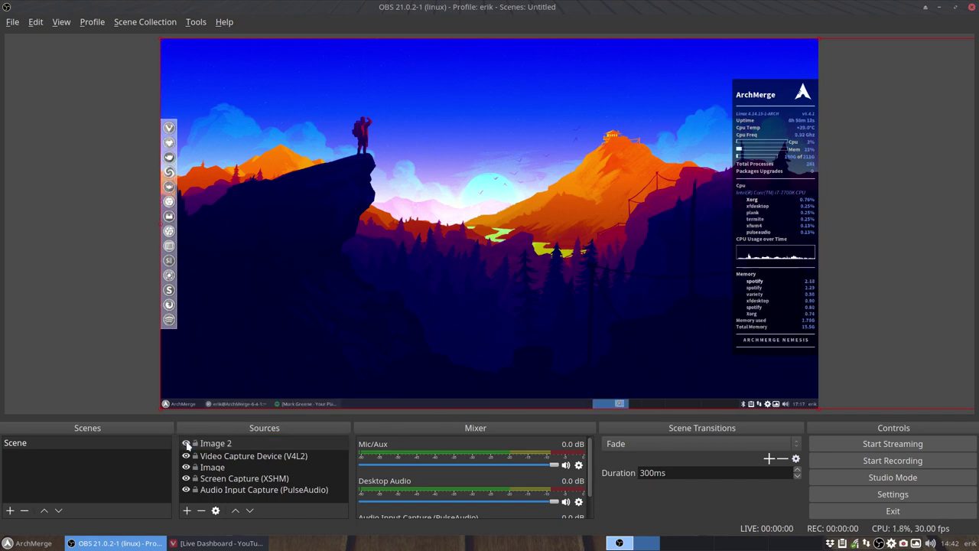
left_click(186, 444)
left_click(186, 444)
left_click(186, 444)
left_click(186, 444)
left_click(186, 444)
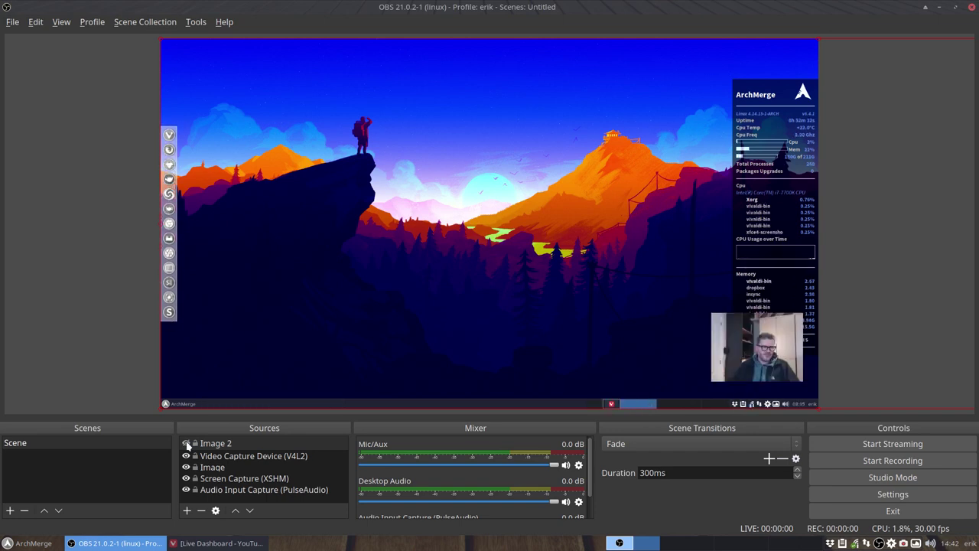
left_click(186, 444)
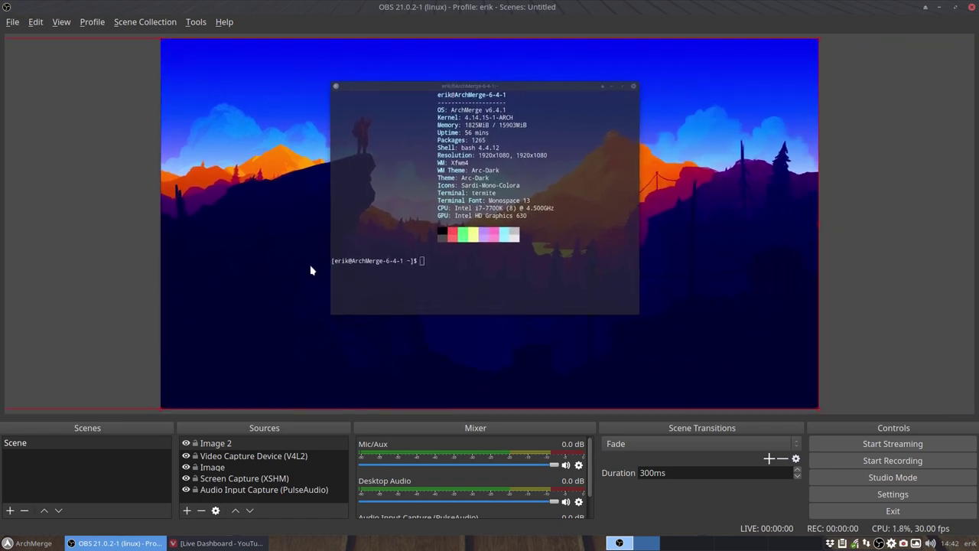
left_click(186, 444)
left_click(186, 444)
left_click(186, 444)
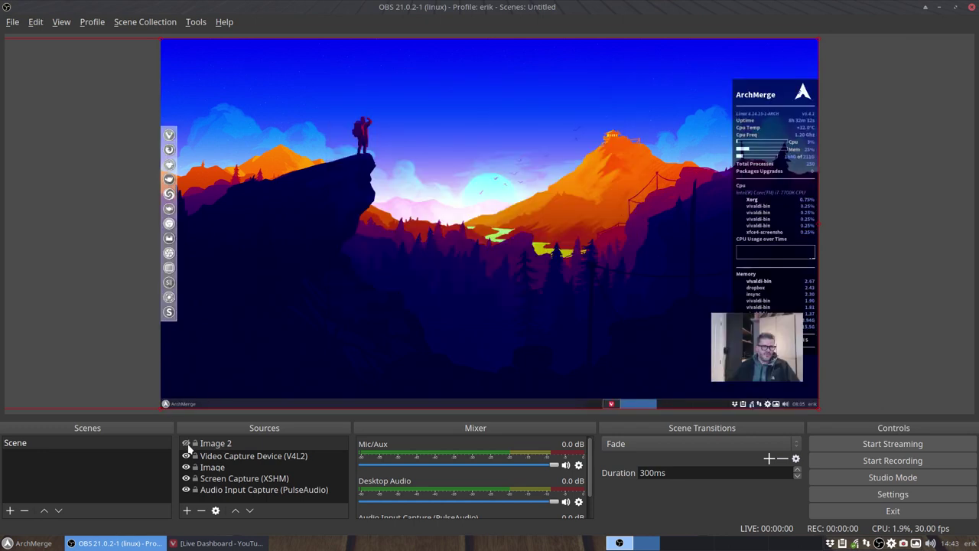
left_click(186, 456)
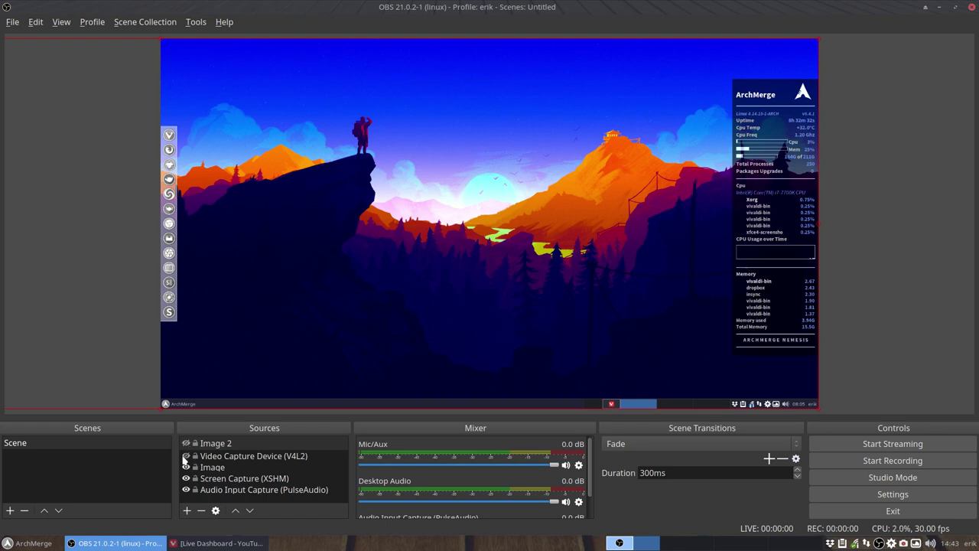
left_click(185, 457)
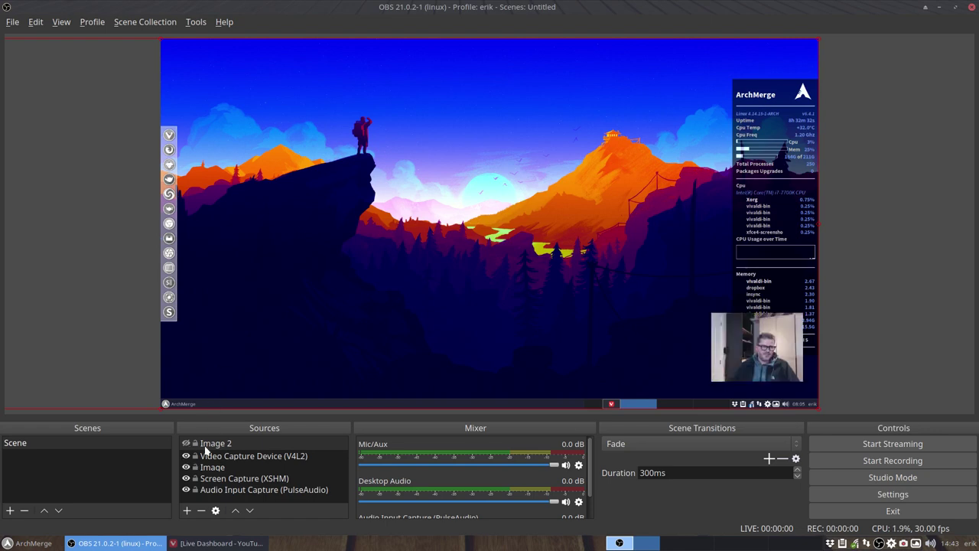
left_click(186, 444)
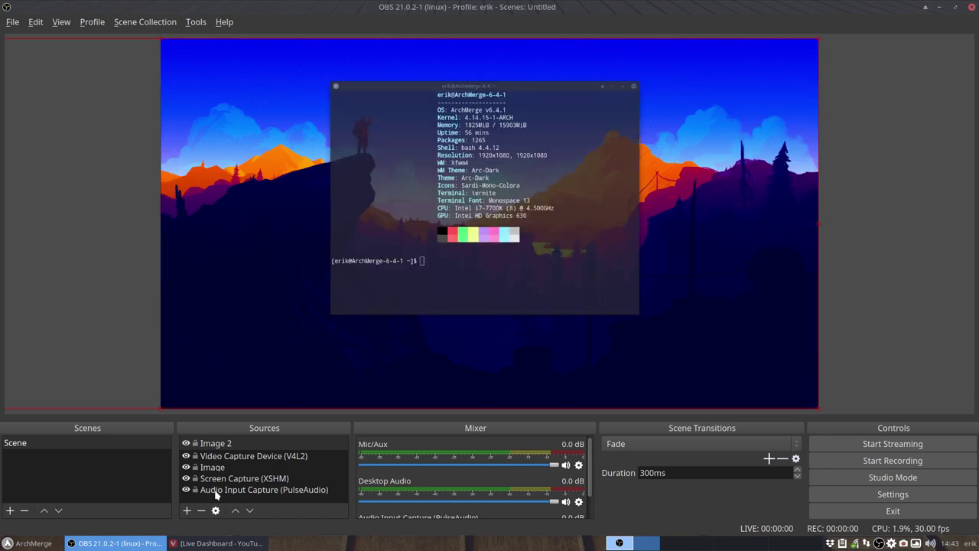
Delete the Image 2 source, then select the webcam, Image and Screen Capture sources in turn.
left_click(217, 444)
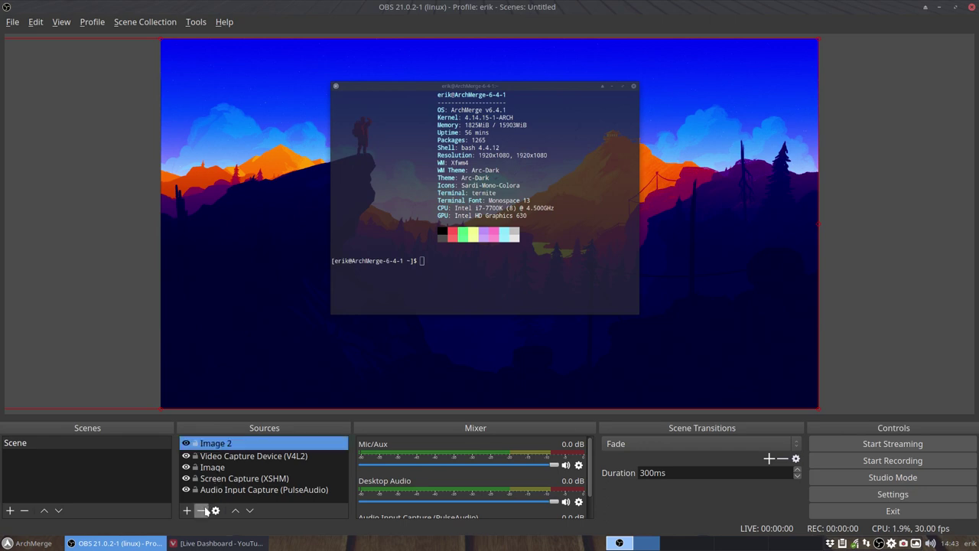
left_click(202, 510)
left_click(554, 265)
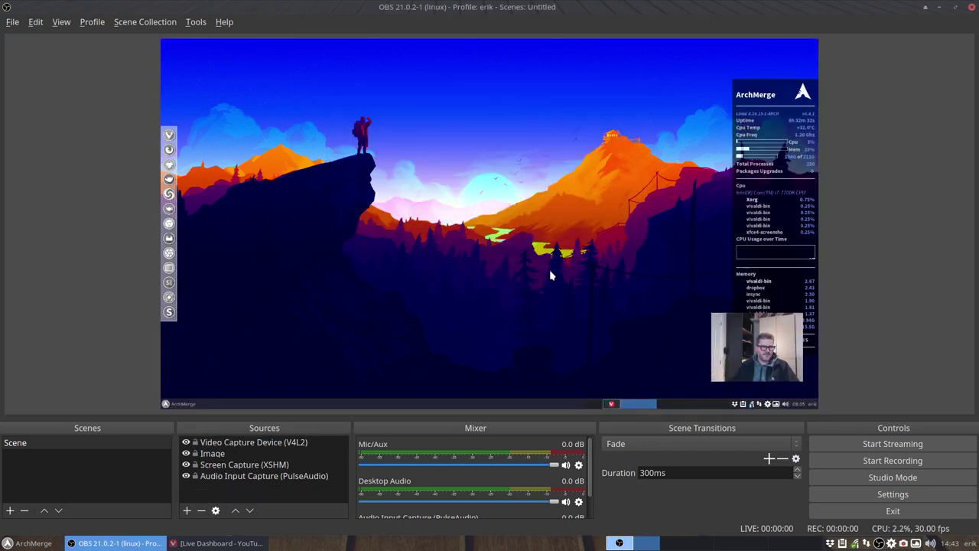
left_click(220, 444)
left_click(221, 454)
left_click(221, 466)
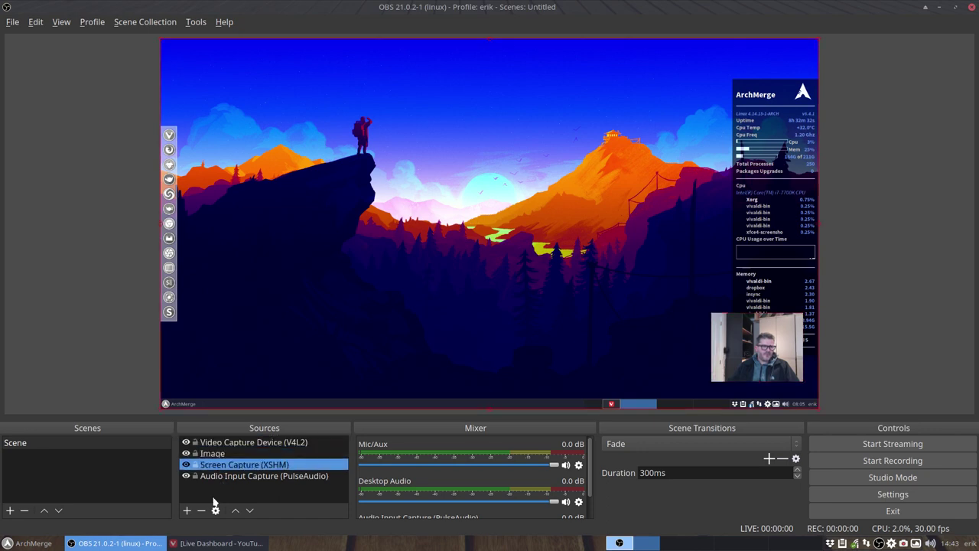
Start a Screen Capture (XSHM) 2 source, check its available screens, then select Audio Input Capture.
left_click(186, 510)
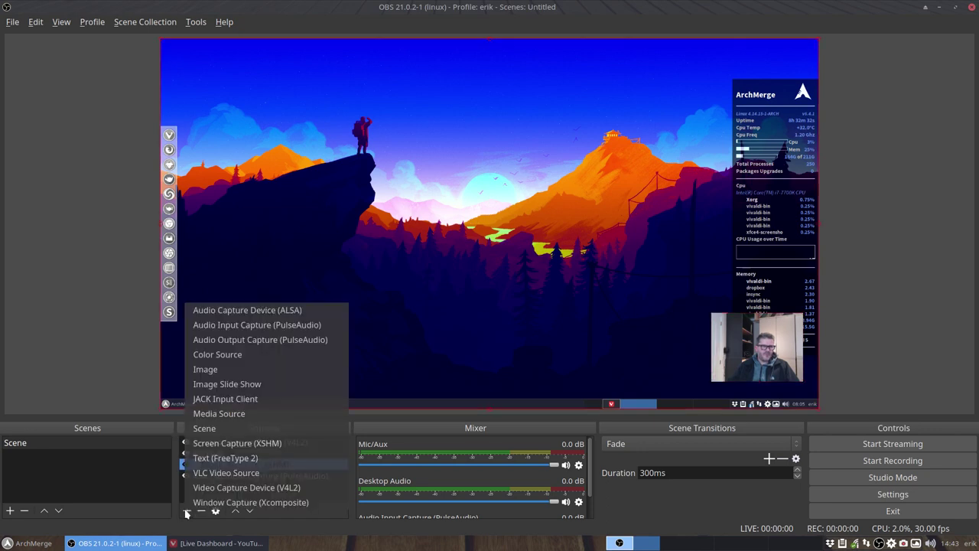
left_click(255, 445)
left_click(548, 321)
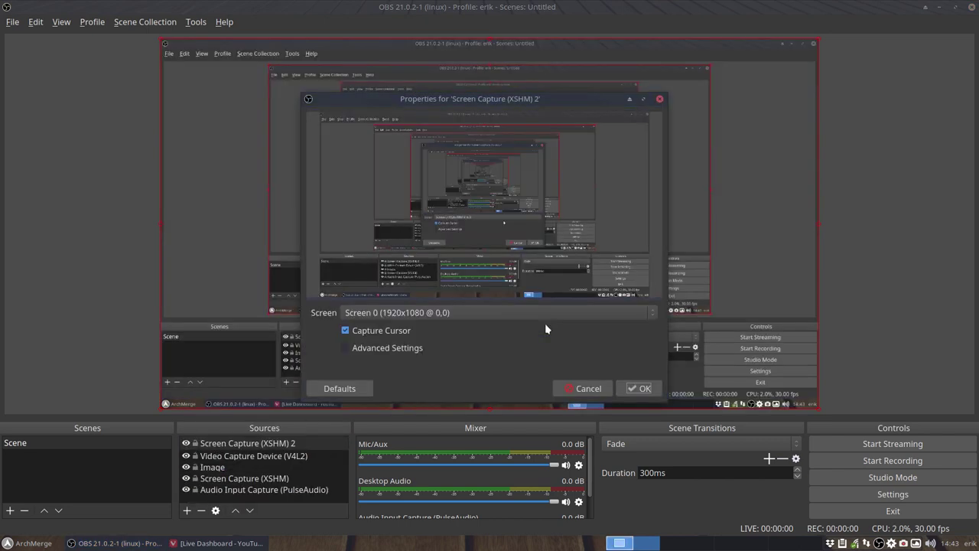
left_click(417, 313)
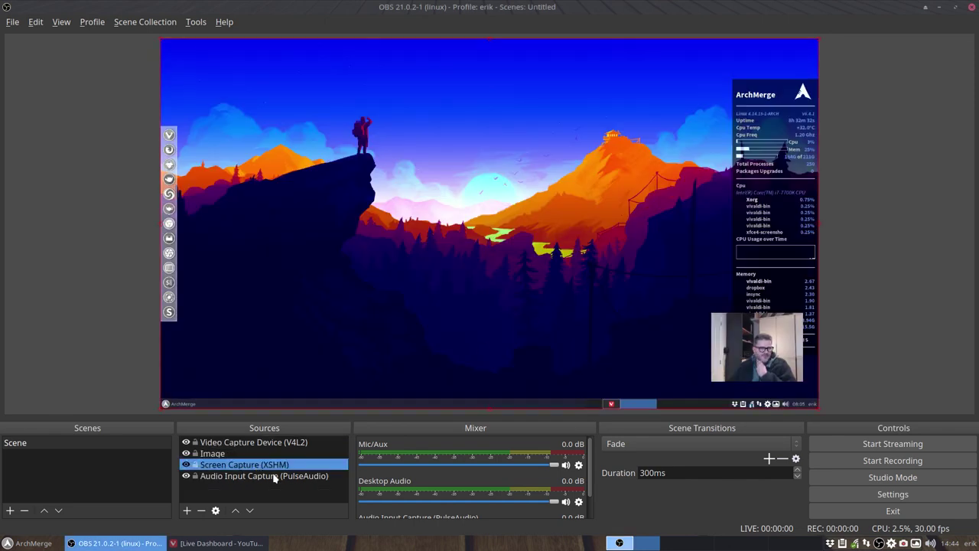
left_click(255, 479)
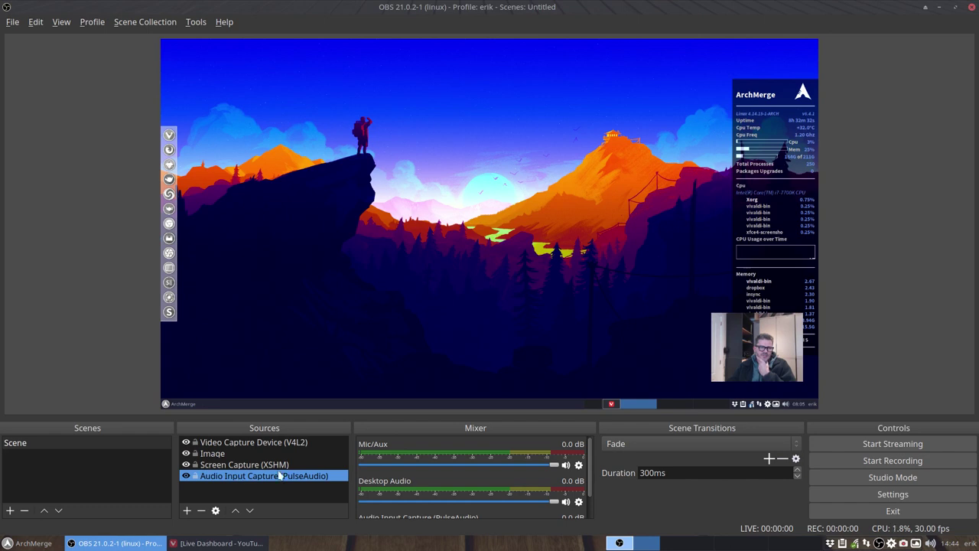
left_click(186, 510)
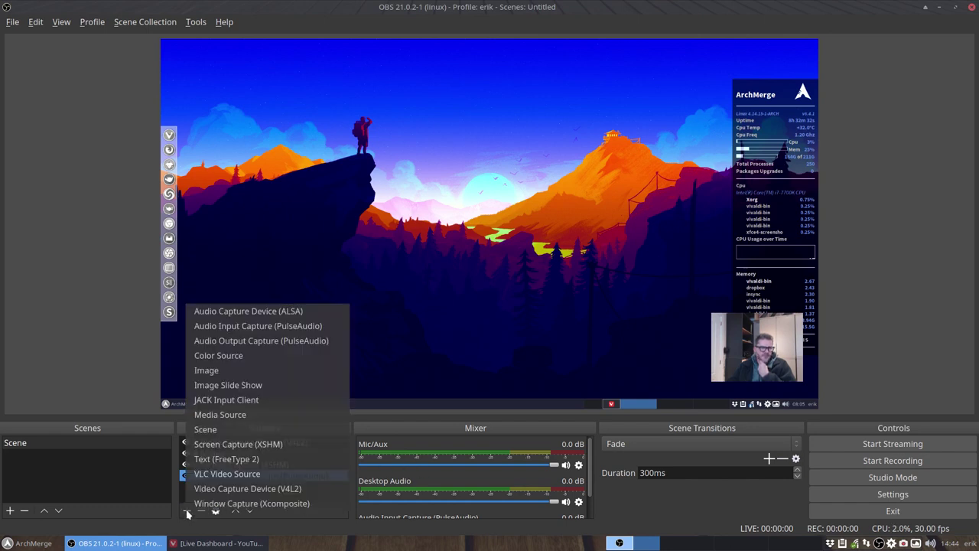
left_click(280, 313)
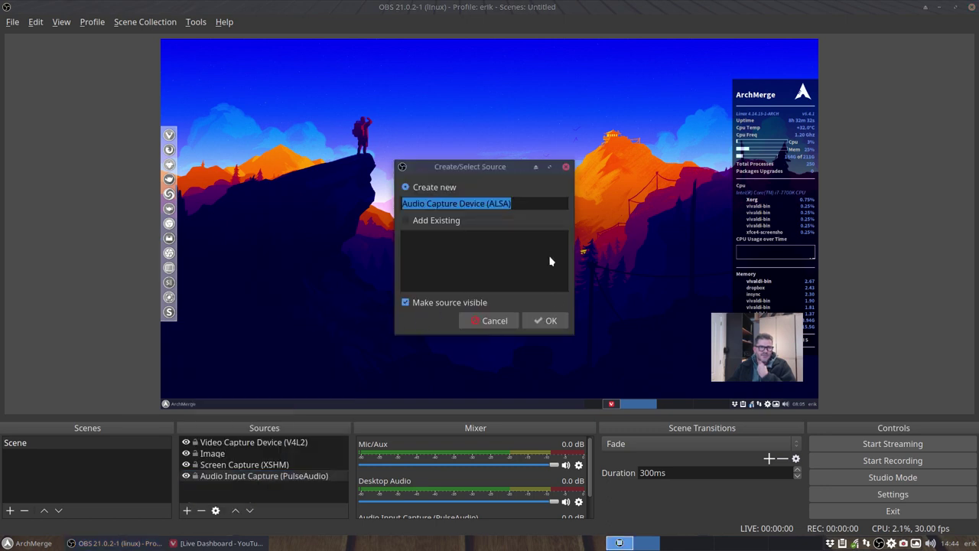
left_click(546, 323)
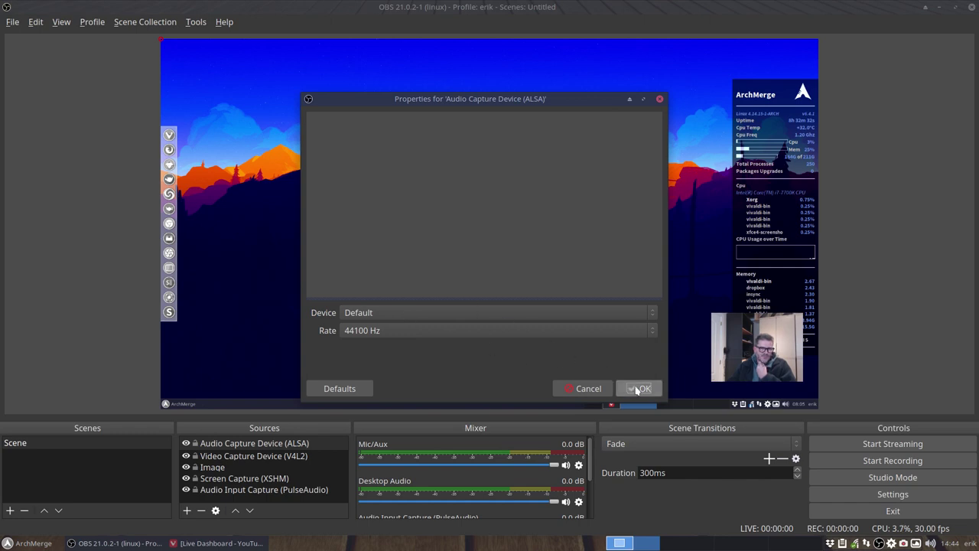
left_click(580, 390)
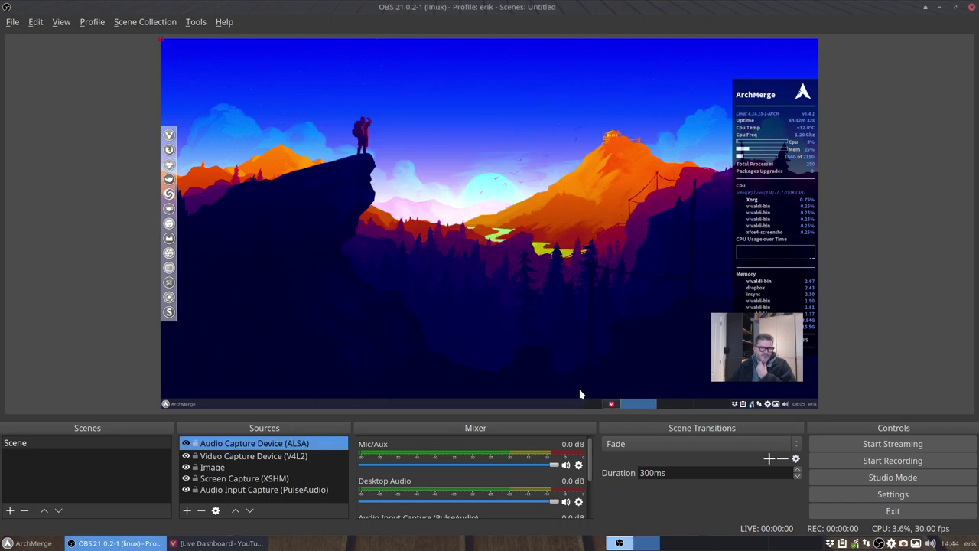
left_click(202, 513)
left_click(576, 271)
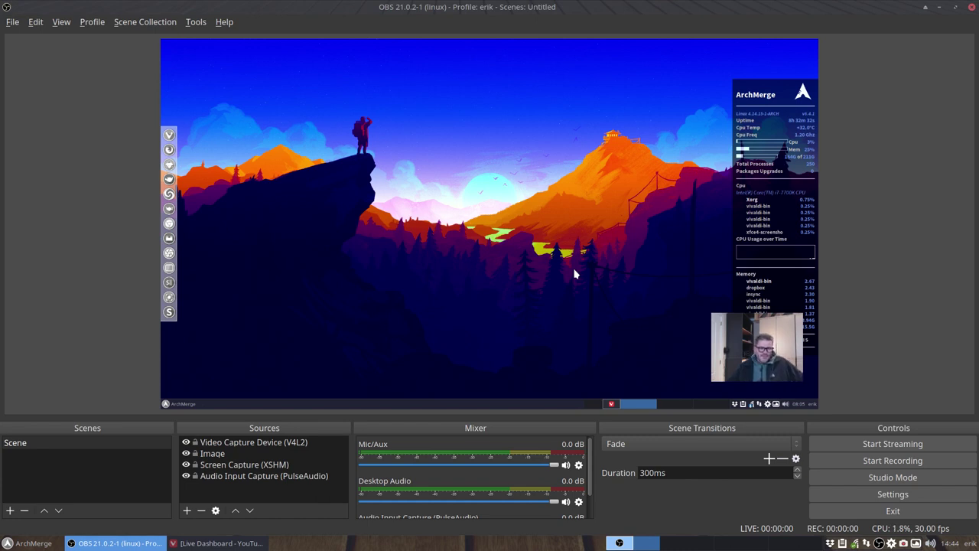
left_click(37, 445)
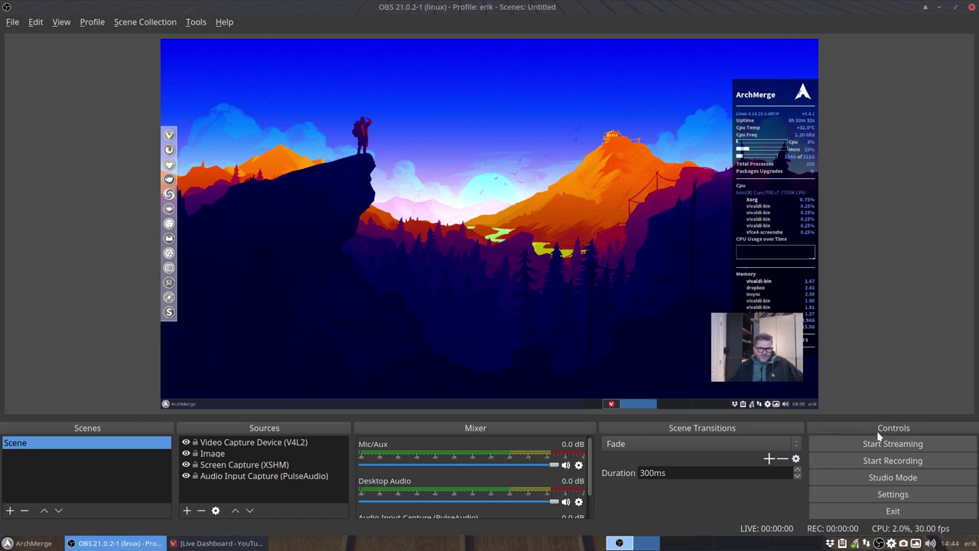
In Settings > Stream, keep Streaming Services and choose YouTube / YouTube Gaming as the service.
left_click(906, 499)
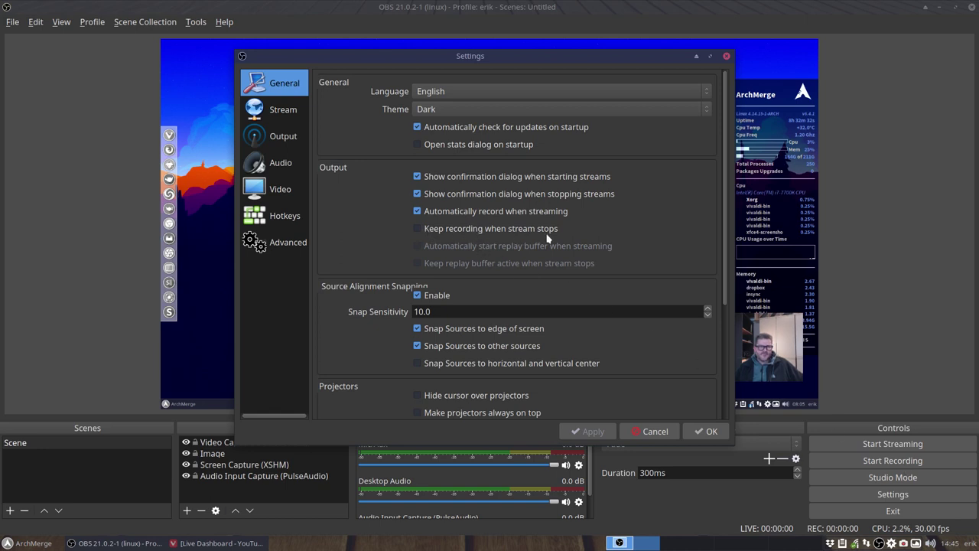
left_click(276, 112)
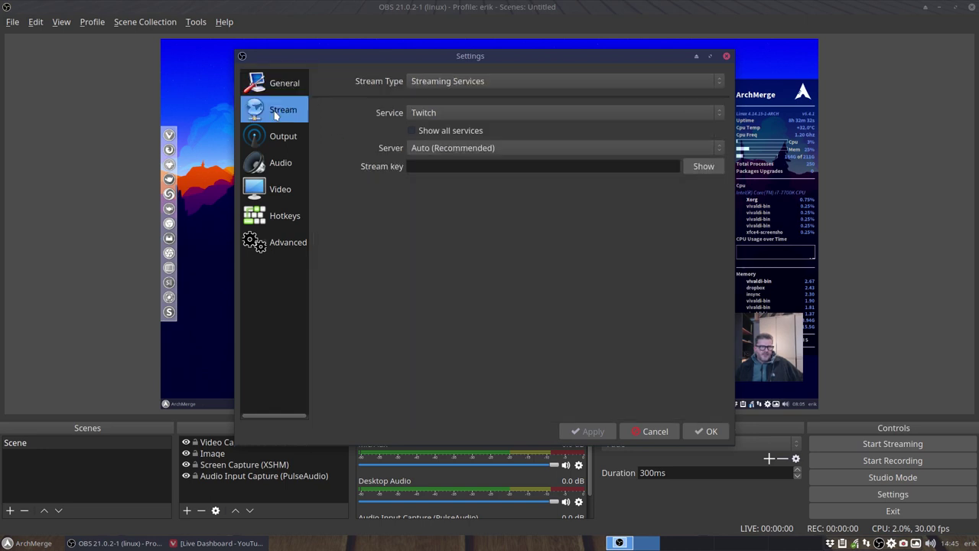
left_click(462, 84)
left_click(463, 84)
left_click(455, 114)
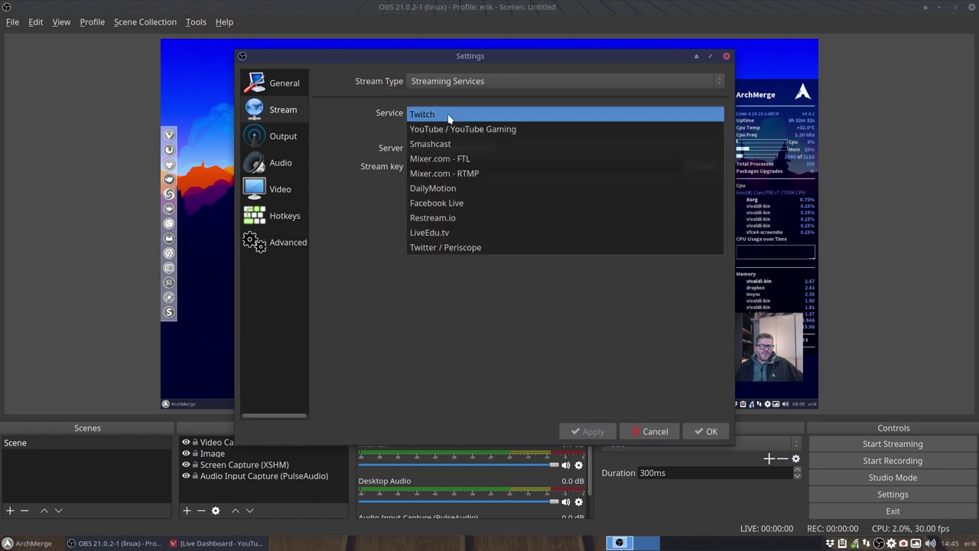
left_click(461, 130)
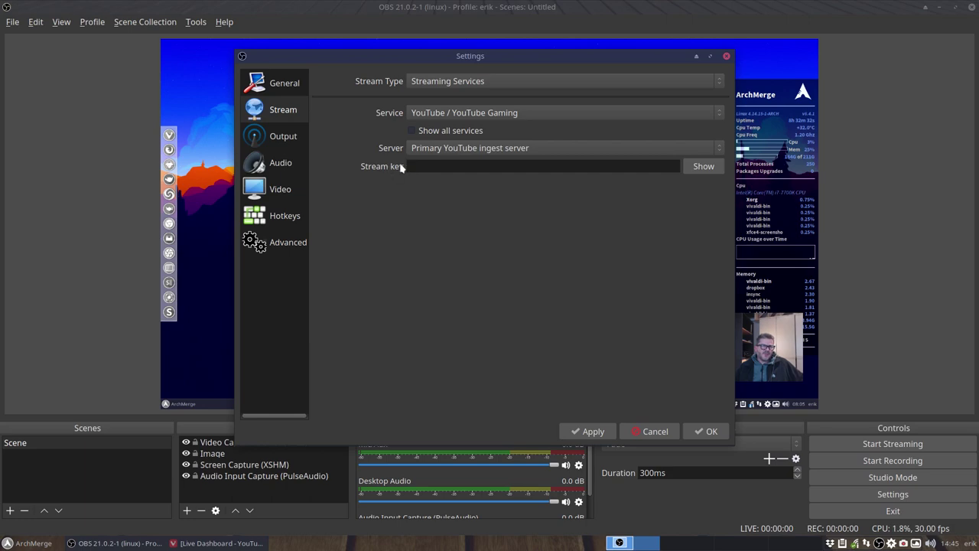
In the YouTube Live Dashboard's Encoder Setup, copy the stream name/key for server rtmp://a.rtmp.youtube.com/live2.
left_click(217, 543)
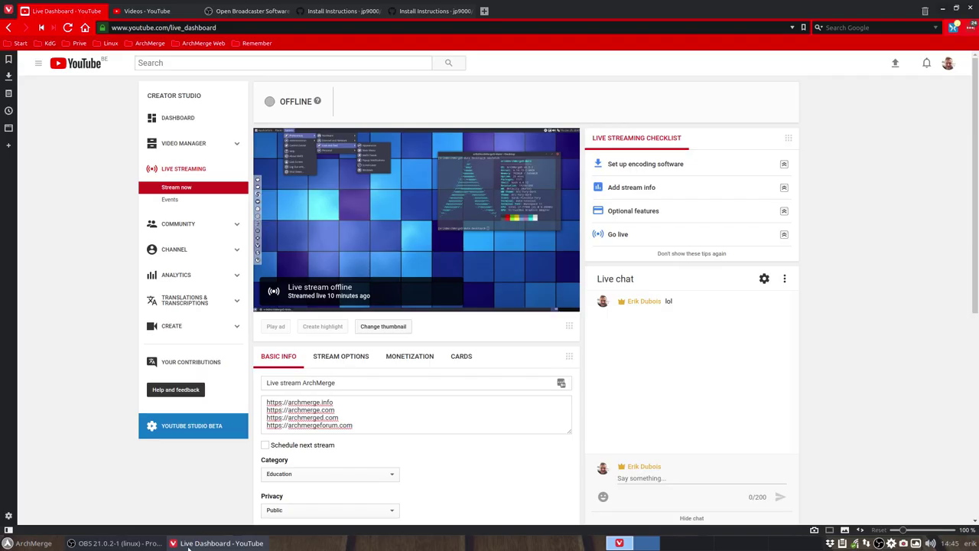
scroll(320, 497, "down", 5)
left_click(325, 243)
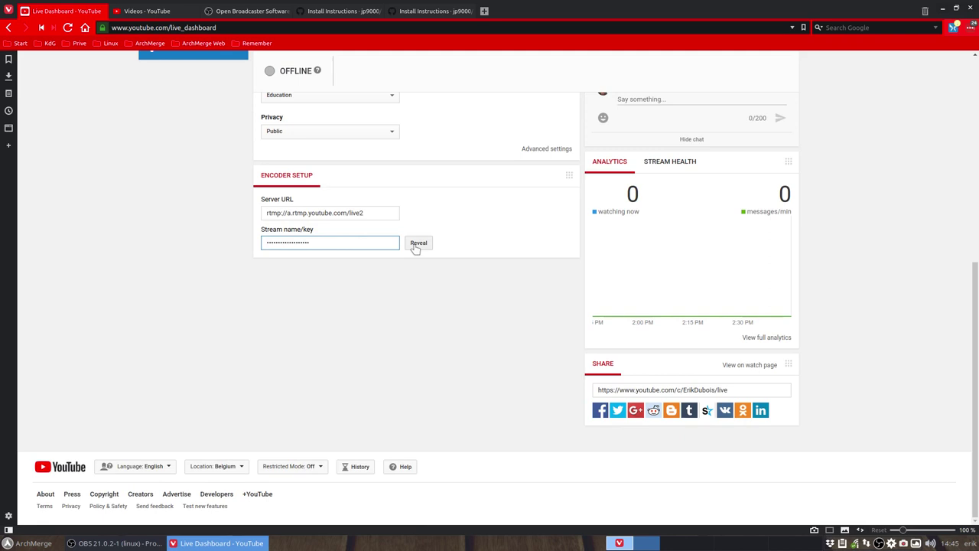
right_click(904, 543)
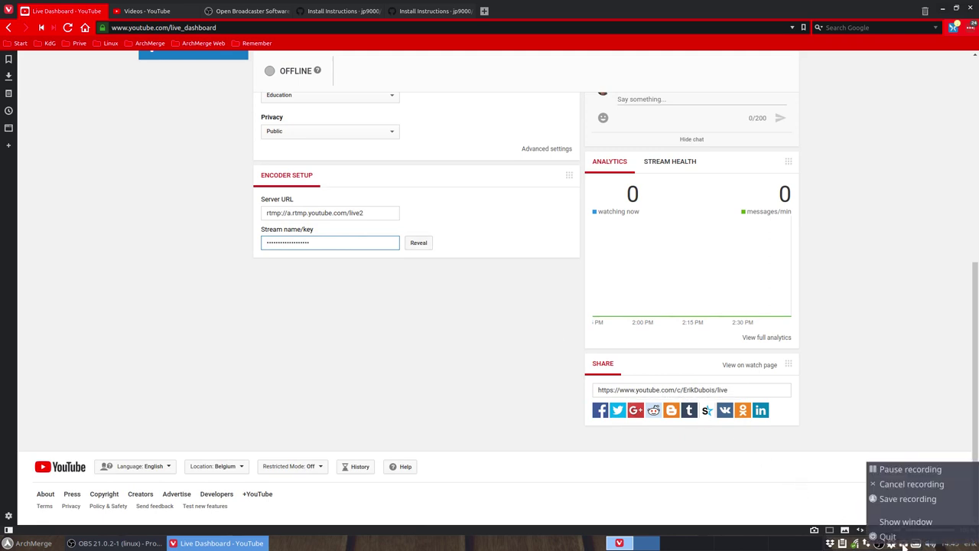
left_click(915, 476)
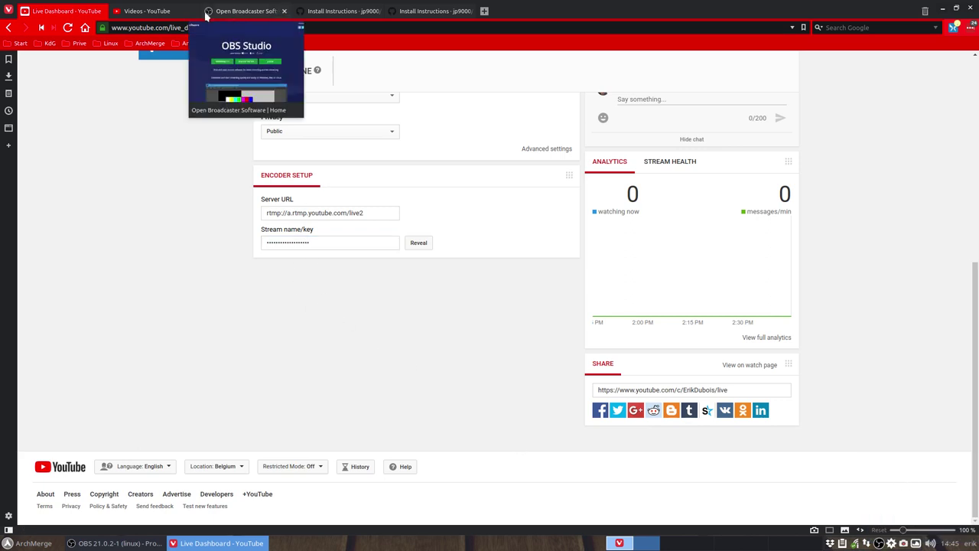
Paste the copied YouTube stream key into OBS's Stream key field, keeping YouTube as the service.
left_click(943, 9)
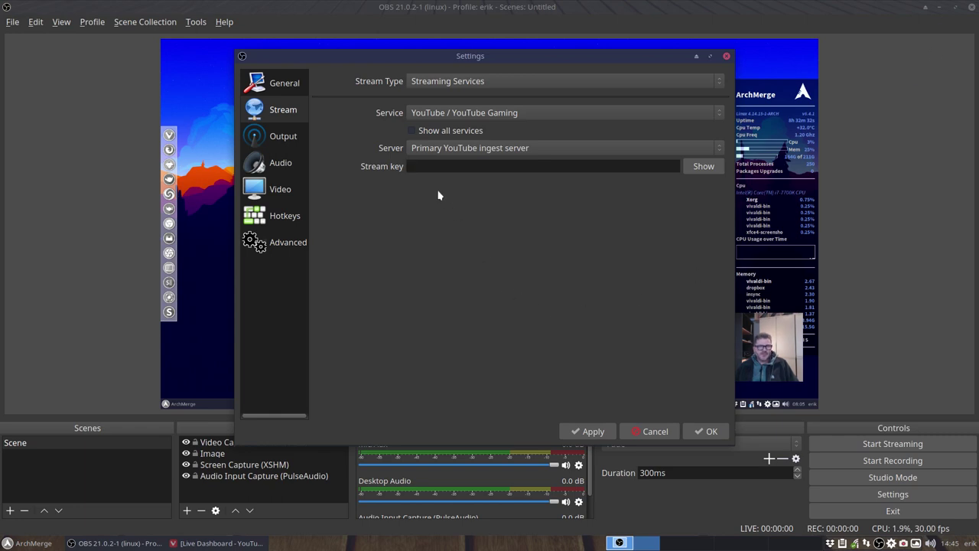
key("ctrl+v")
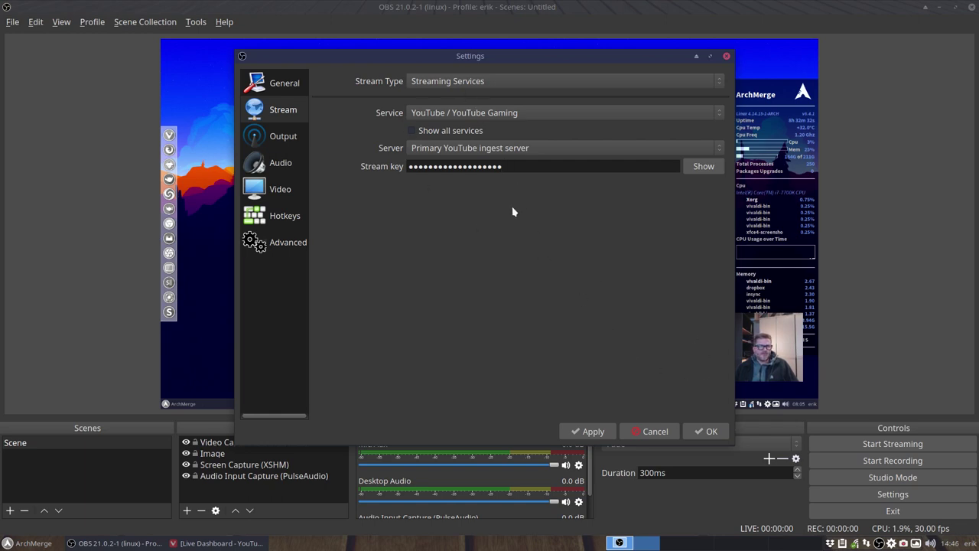
left_click(437, 115)
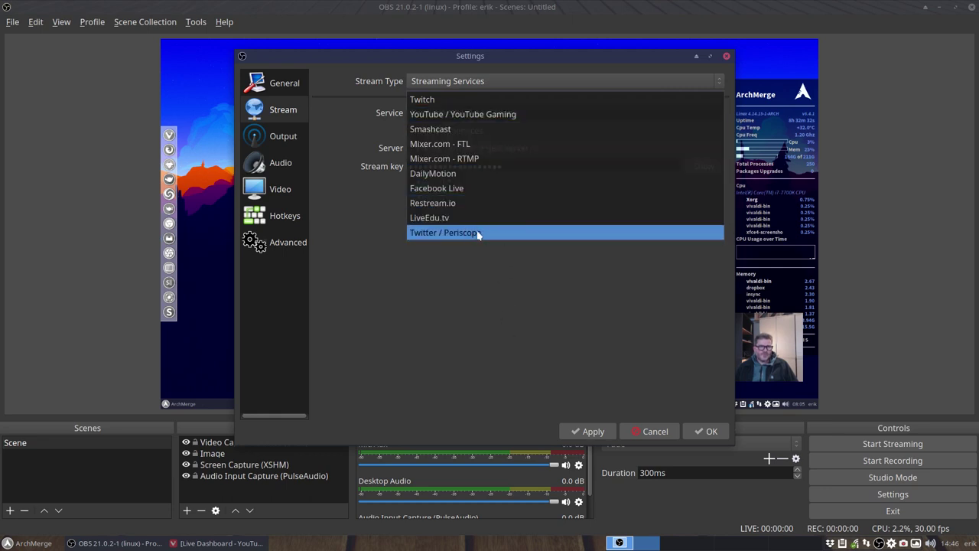
left_click(521, 310)
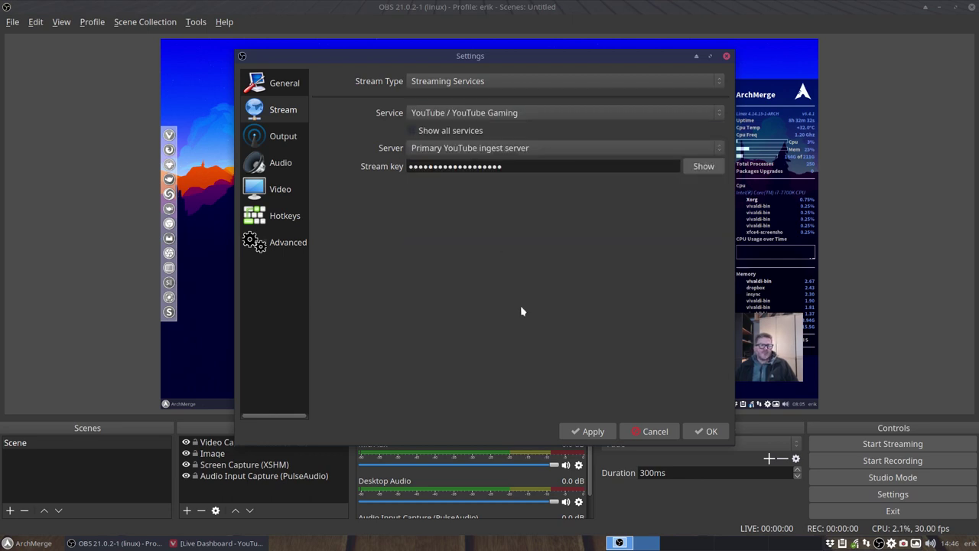
left_click(283, 138)
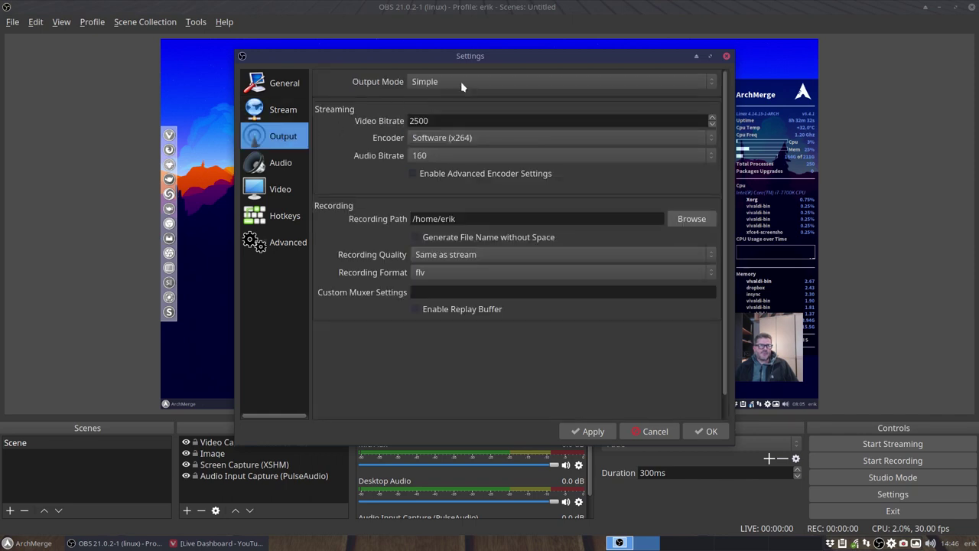
Leave the Output encoder as Software (x264) and the recording format as flv.
left_click(461, 140)
left_click(463, 140)
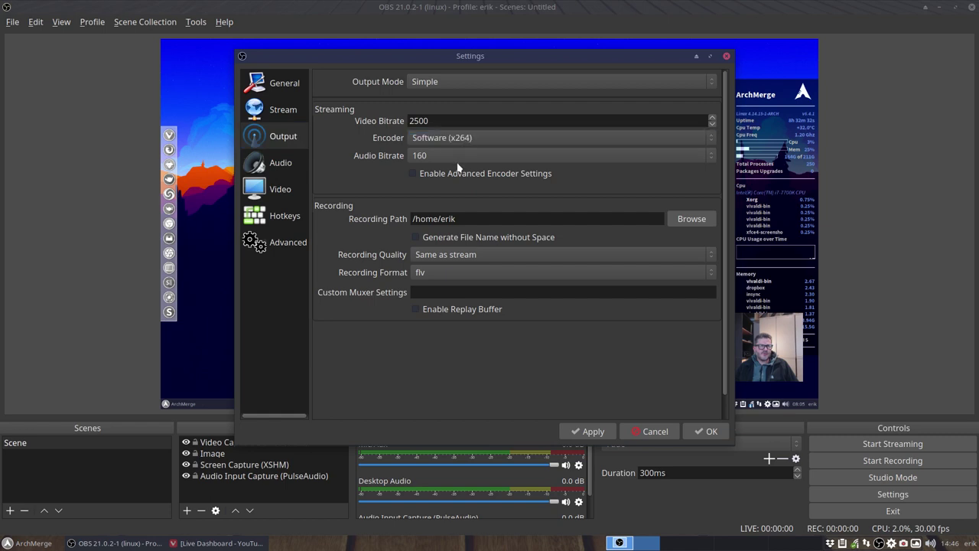
left_click(429, 272)
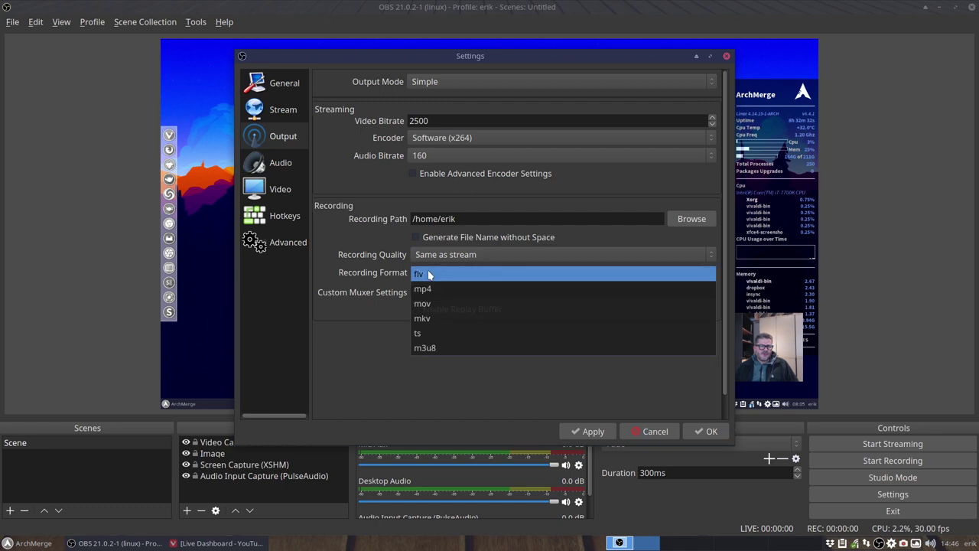
left_click(430, 274)
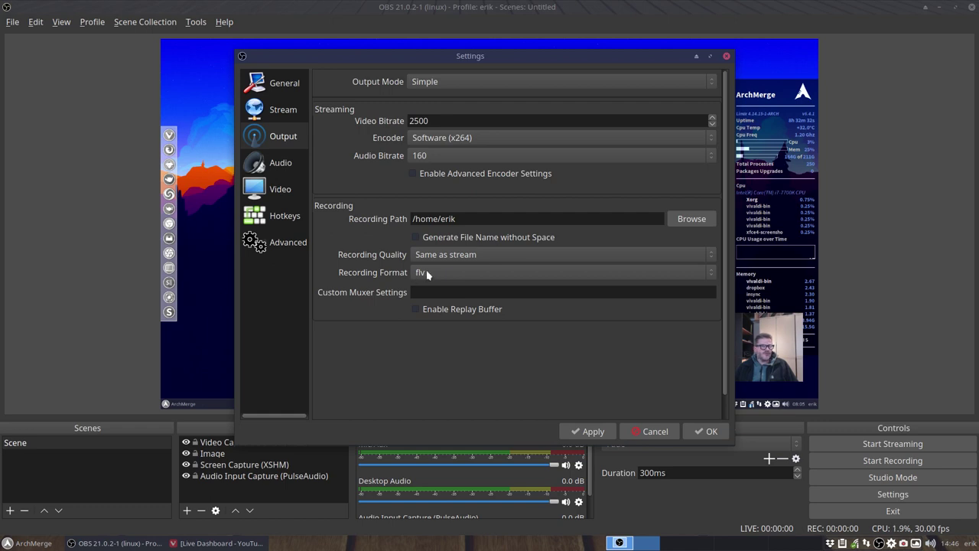
left_click(280, 162)
Set the Video Output (Scaled) Resolution to 1920x1080, then apply and close the settings.
left_click(289, 190)
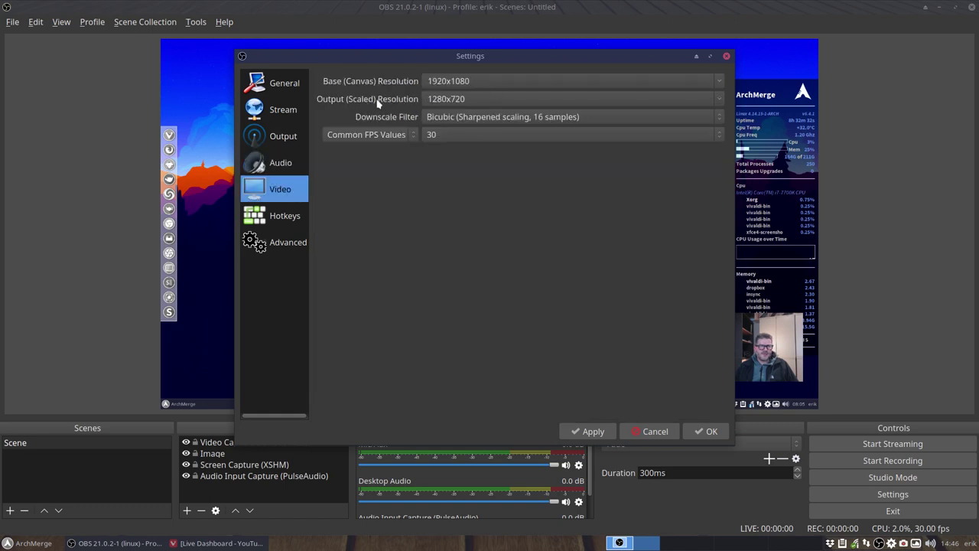
left_click(719, 98)
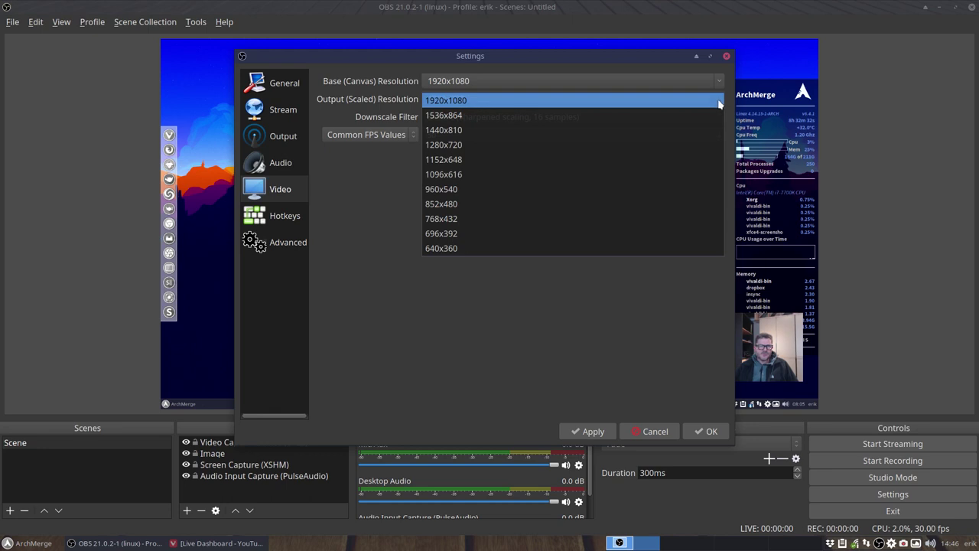
left_click(433, 101)
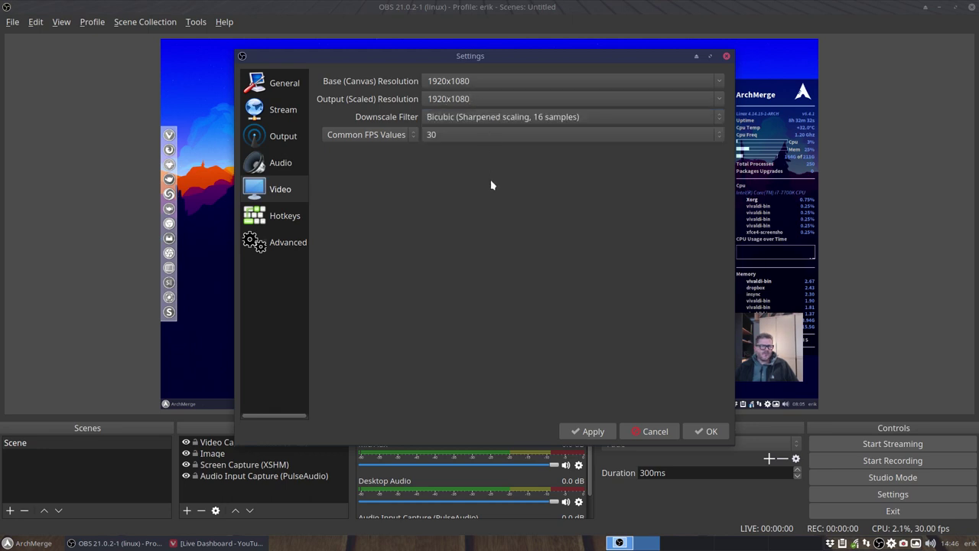
left_click(290, 216)
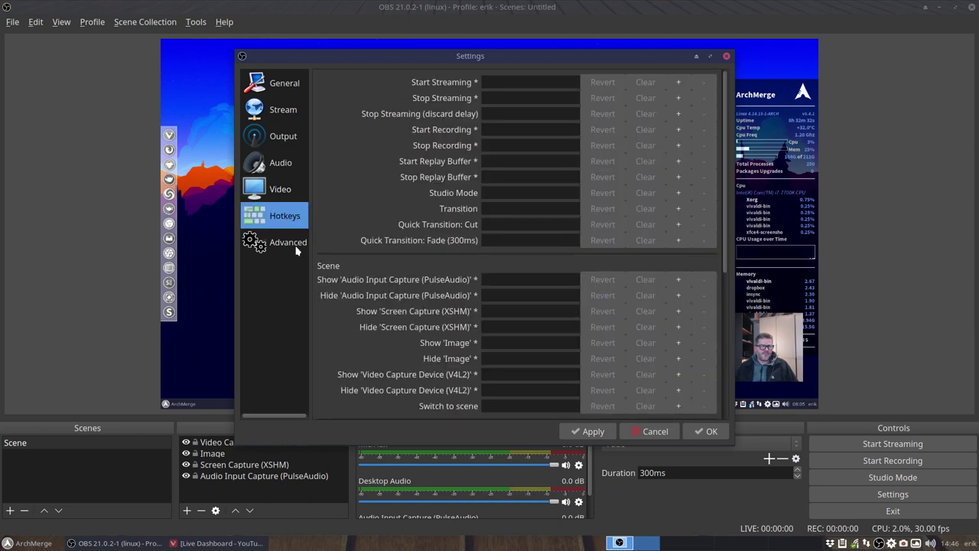
left_click(296, 247)
left_click(587, 431)
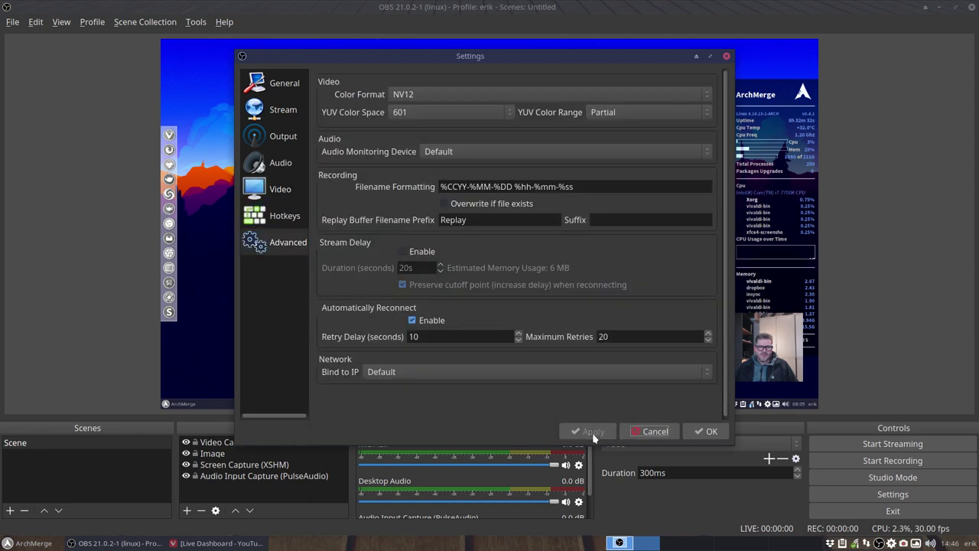
left_click(706, 432)
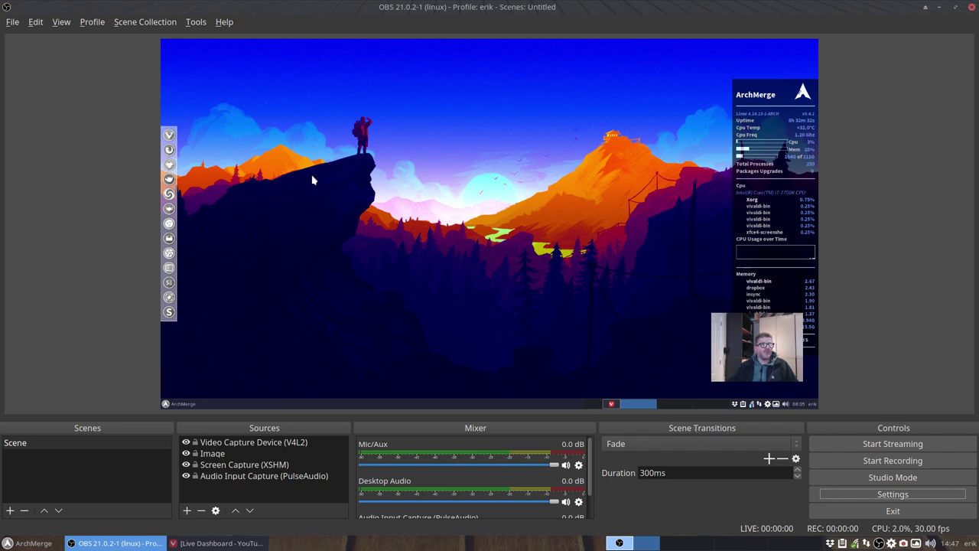
left_click(11, 22)
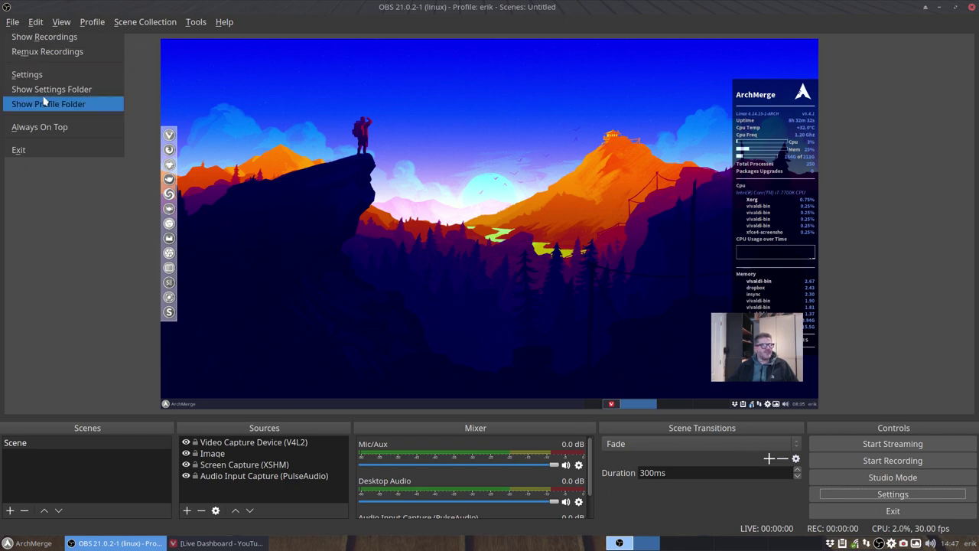
mouse_move(38, 23)
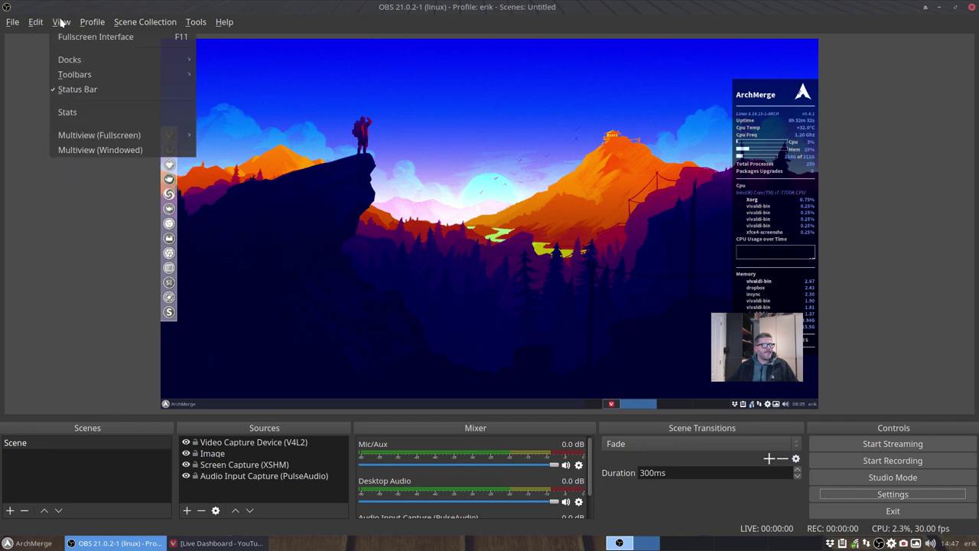
mouse_move(100, 24)
mouse_move(135, 23)
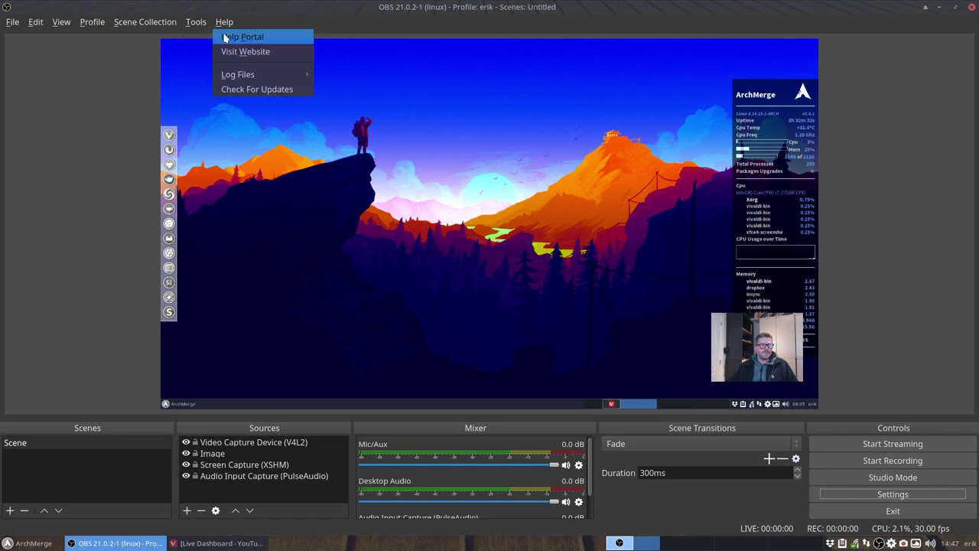
mouse_move(198, 29)
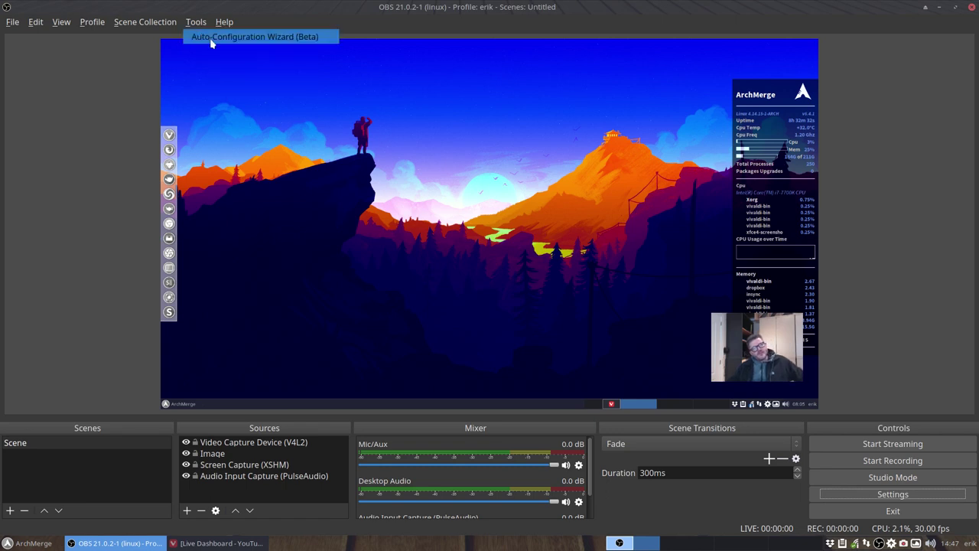